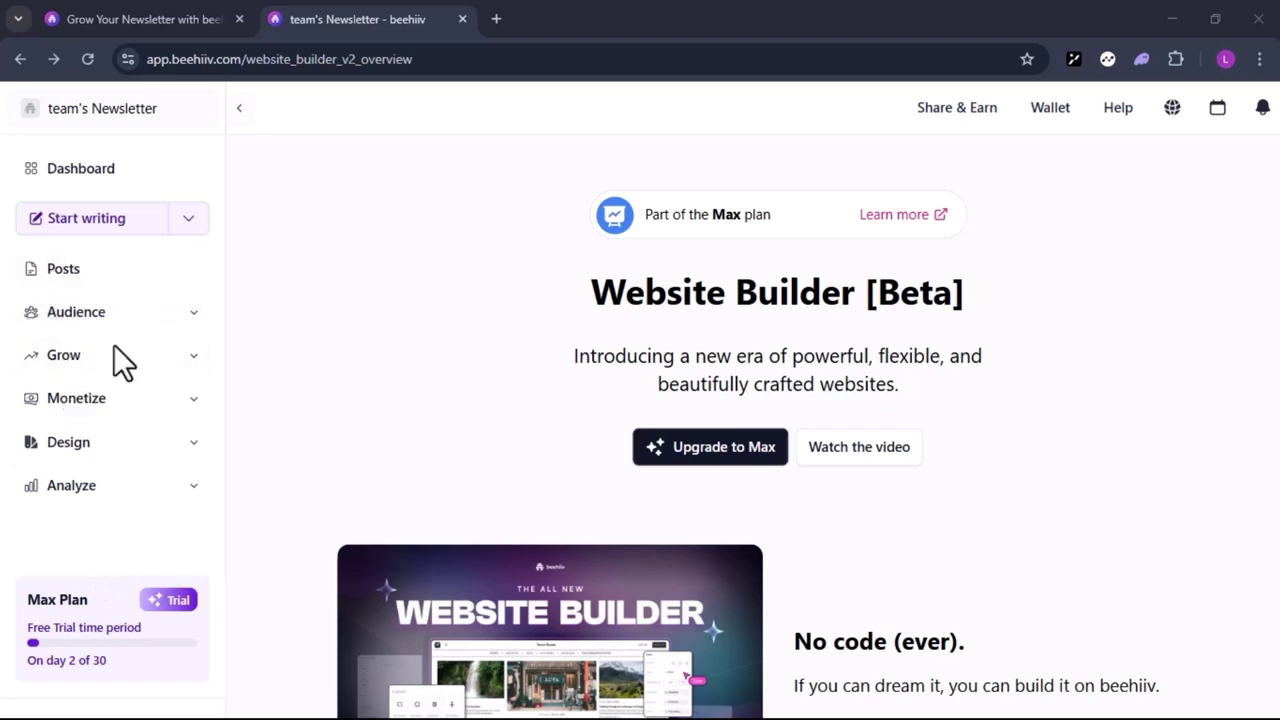
Step: In the publication's general settings, set the name to "Bright Light Group" and the description to "Your go-to for stylish fashion finds and timeless trends!"
{"action": "scroll", "coordinate": [400, 240], "scroll_direction": "down", "scroll_amount": 1}
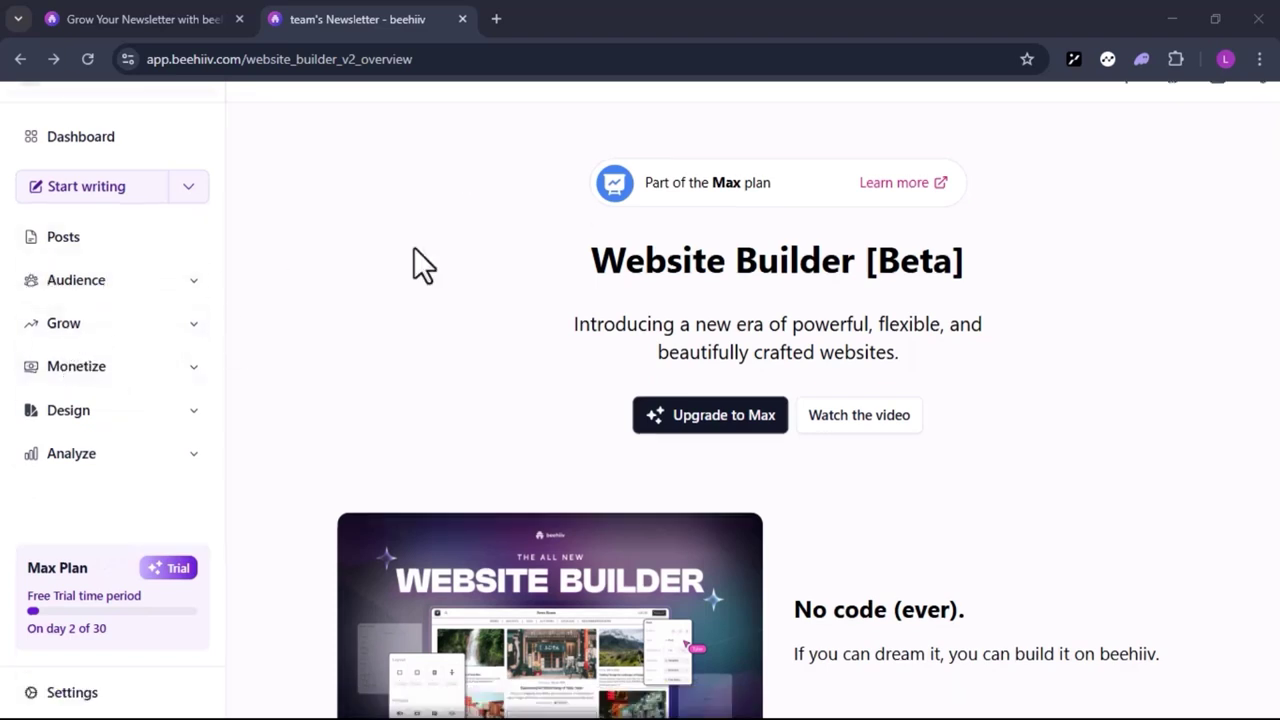
{"action": "left_click", "coordinate": [102, 706]}
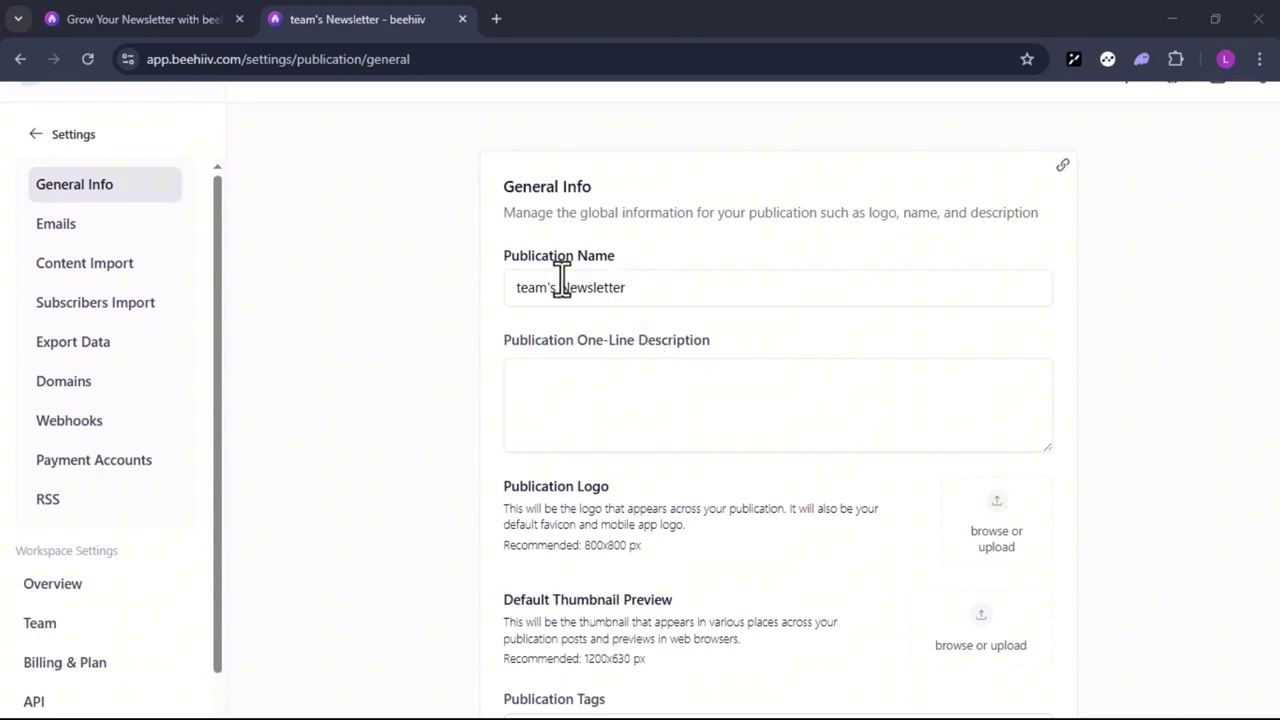
{"action": "double_click", "coordinate": [628, 289]}
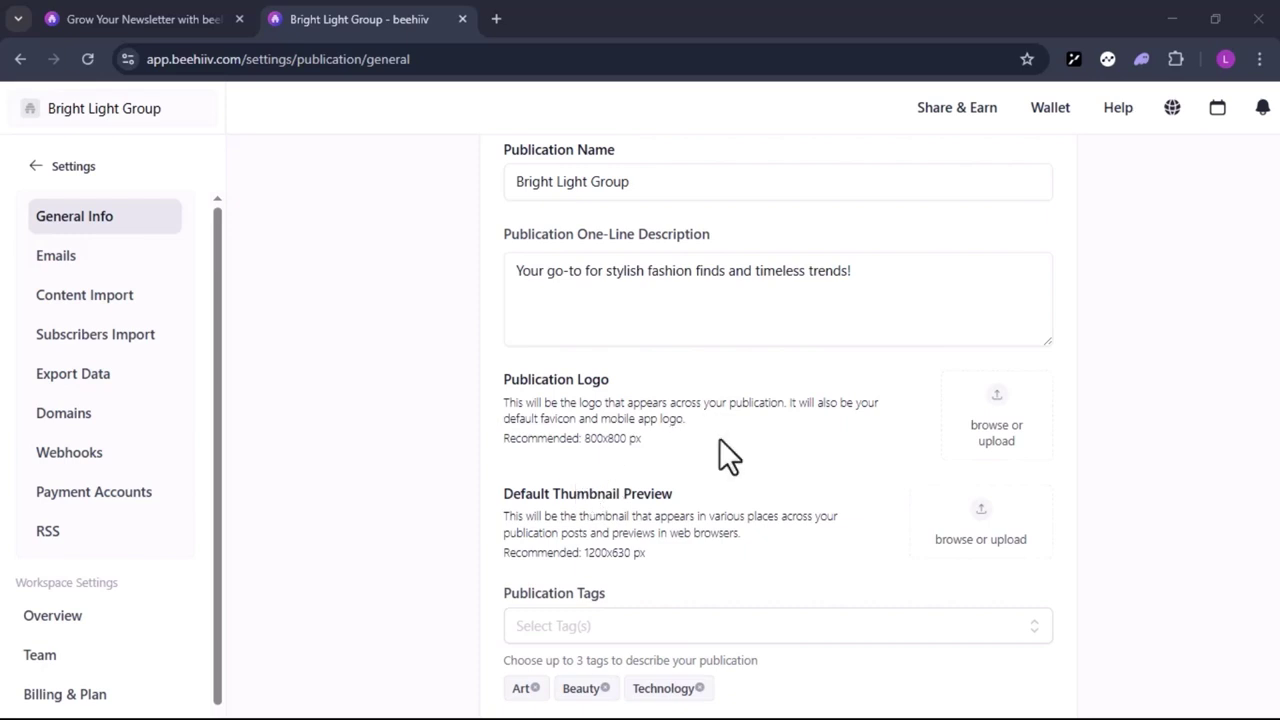
Step: Upload the BL image as the publication logo and the turquoise Bright Light Group banner as the default thumbnail preview
{"action": "scroll", "coordinate": [719, 438], "scroll_direction": "down", "scroll_amount": 1}
{"action": "scroll", "coordinate": [729, 450], "scroll_direction": "up", "scroll_amount": 1}
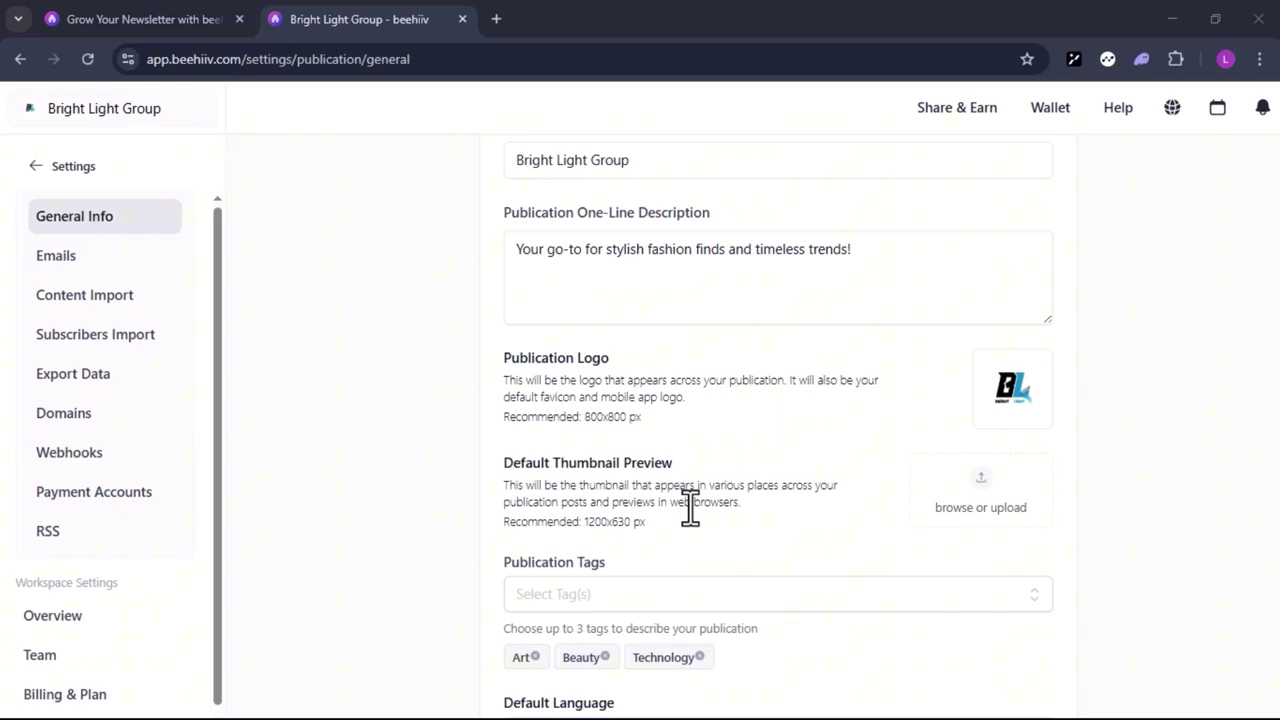
{"action": "left_click_drag", "start_coordinate": [690, 508], "coordinate": [740, 522]}
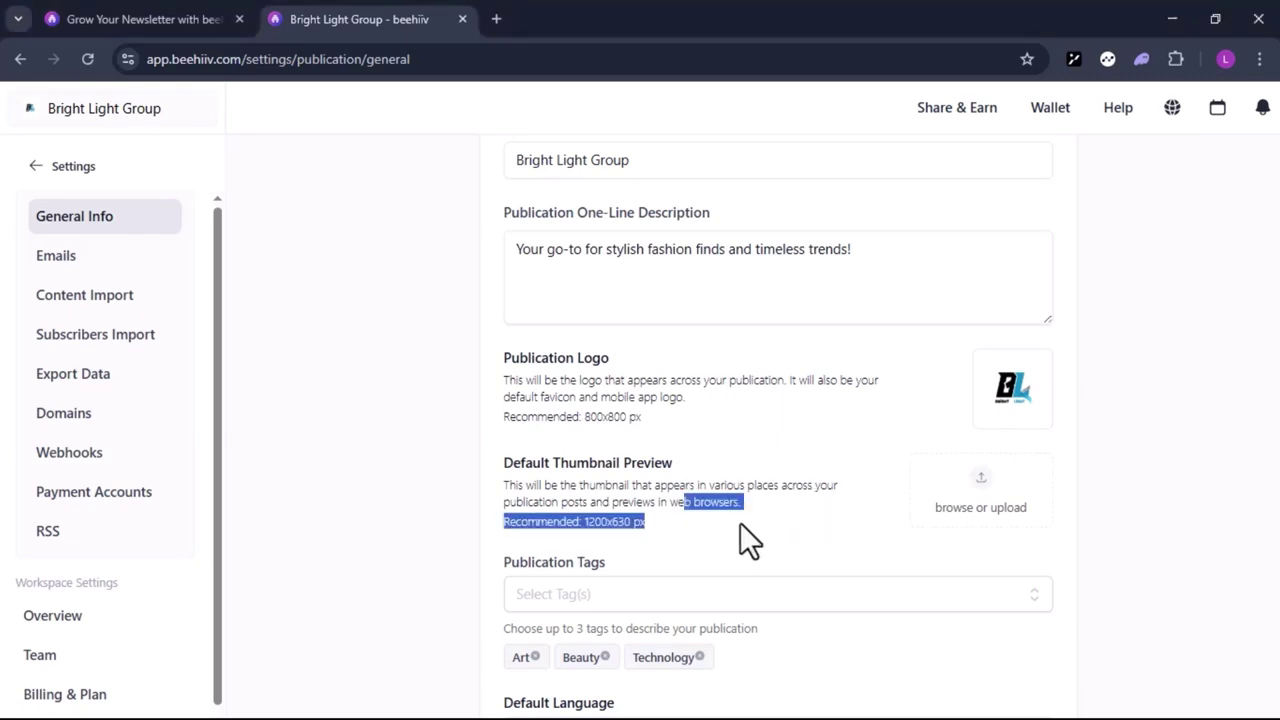
{"action": "left_click", "coordinate": [740, 522]}
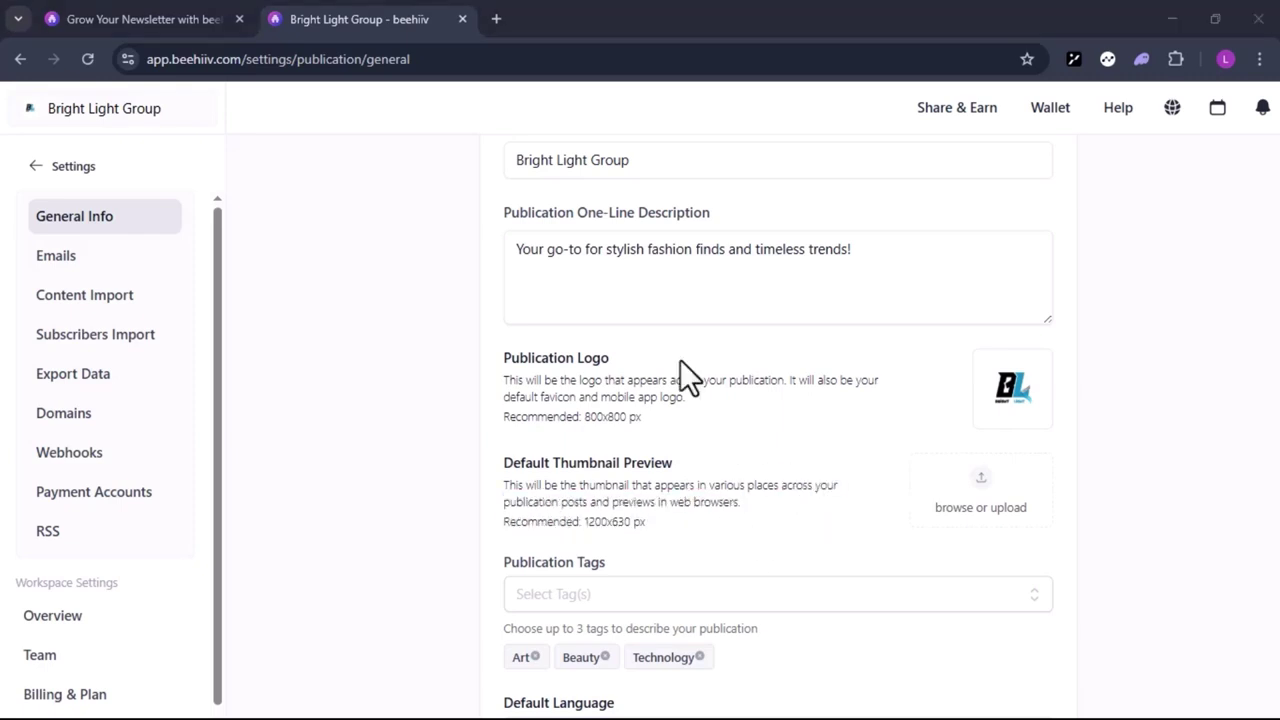
{"action": "left_click", "coordinate": [990, 508]}
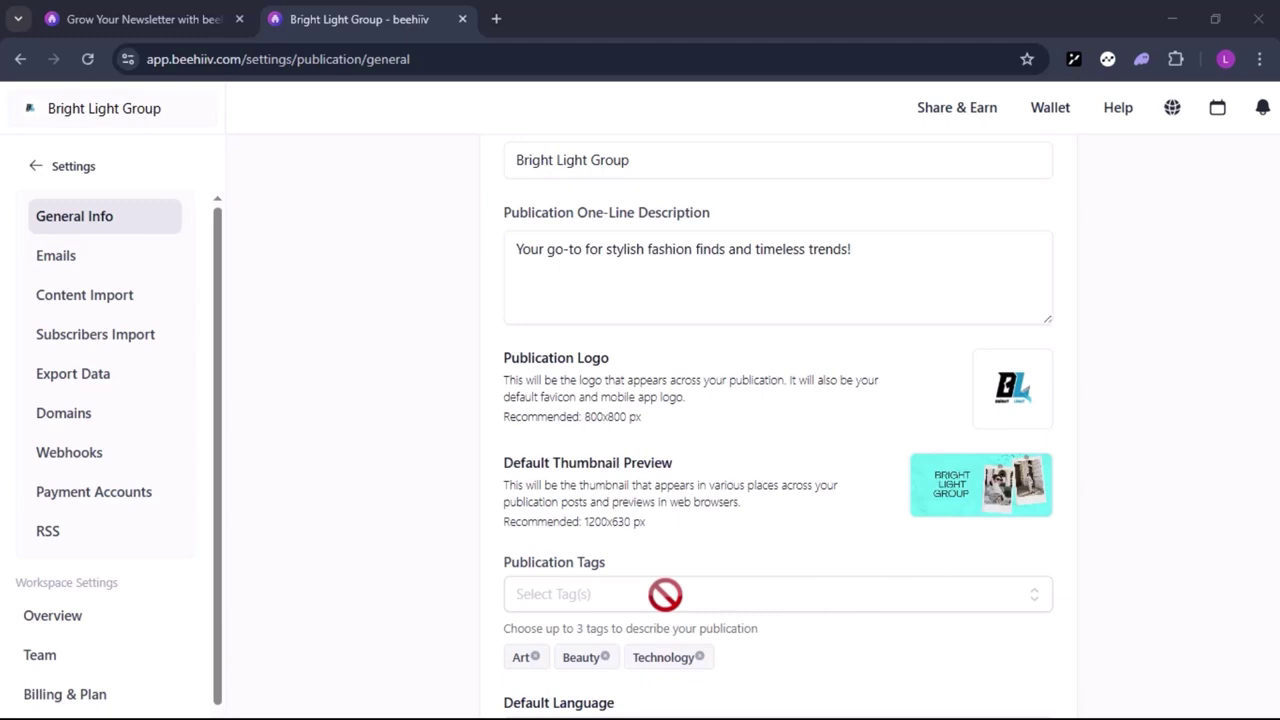
Step: Set the publication tags to Beauty, Fashion and Style, and change the subscribe button text to "Shop now"
{"action": "scroll", "coordinate": [665, 594], "scroll_direction": "down", "scroll_amount": 2}
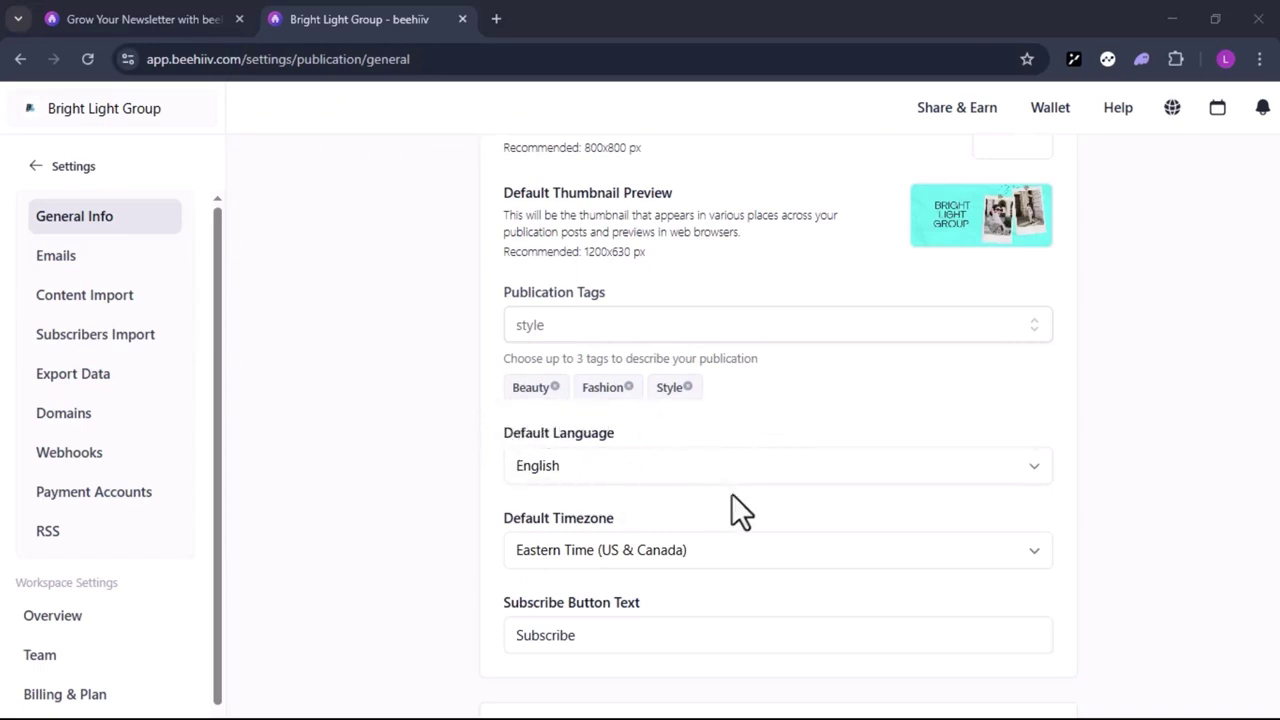
{"action": "scroll", "coordinate": [756, 586], "scroll_direction": "down", "scroll_amount": 1}
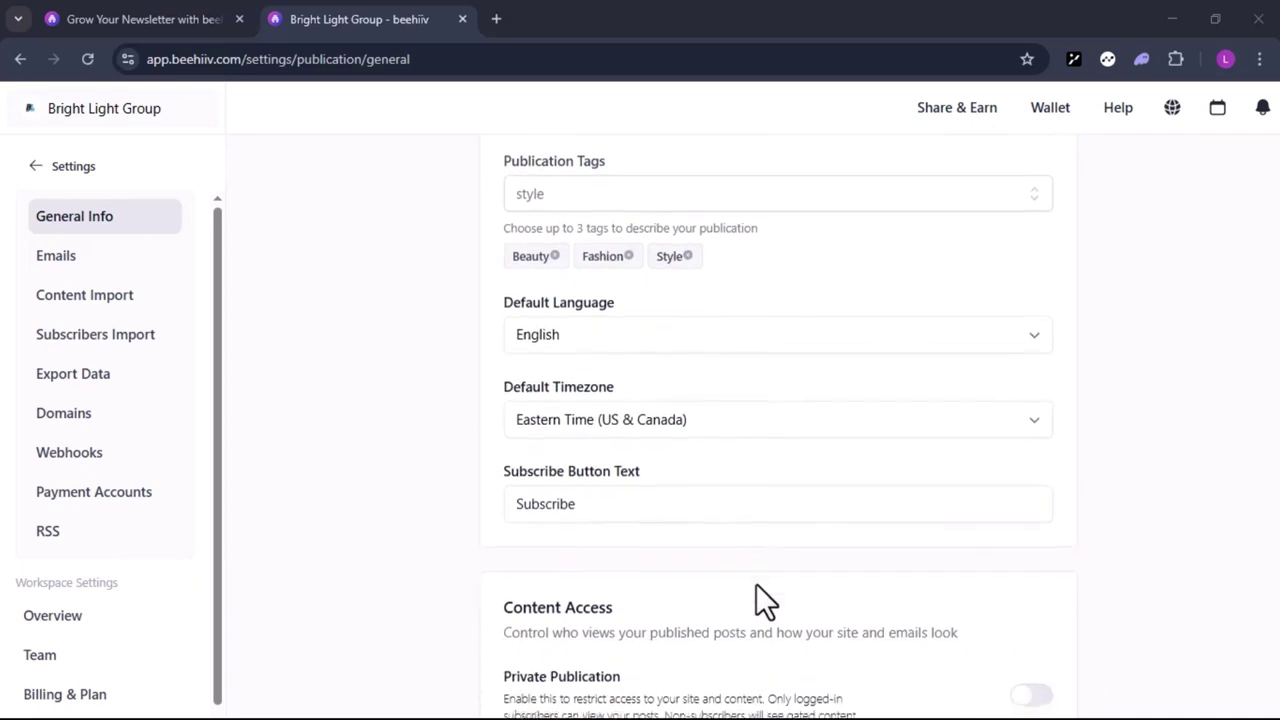
{"action": "left_click", "coordinate": [672, 505]}
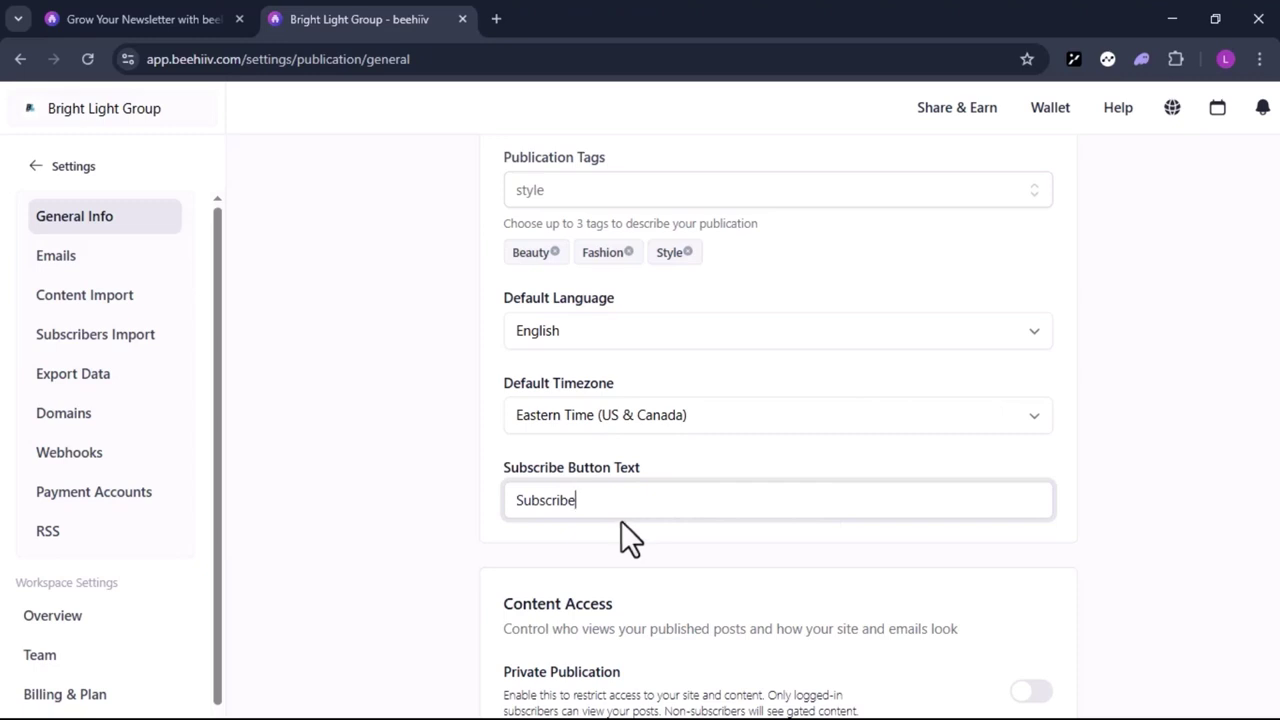
{"action": "key", "text": "BackSpace"}
{"action": "key", "text": "BackSpace"}
{"action": "key", "text": "BackSpace"}
{"action": "key", "text": "BackSpace"}
{"action": "key", "text": "BackSpace"}
{"action": "key", "text": "BackSpace"}
{"action": "key", "text": "BackSpace"}
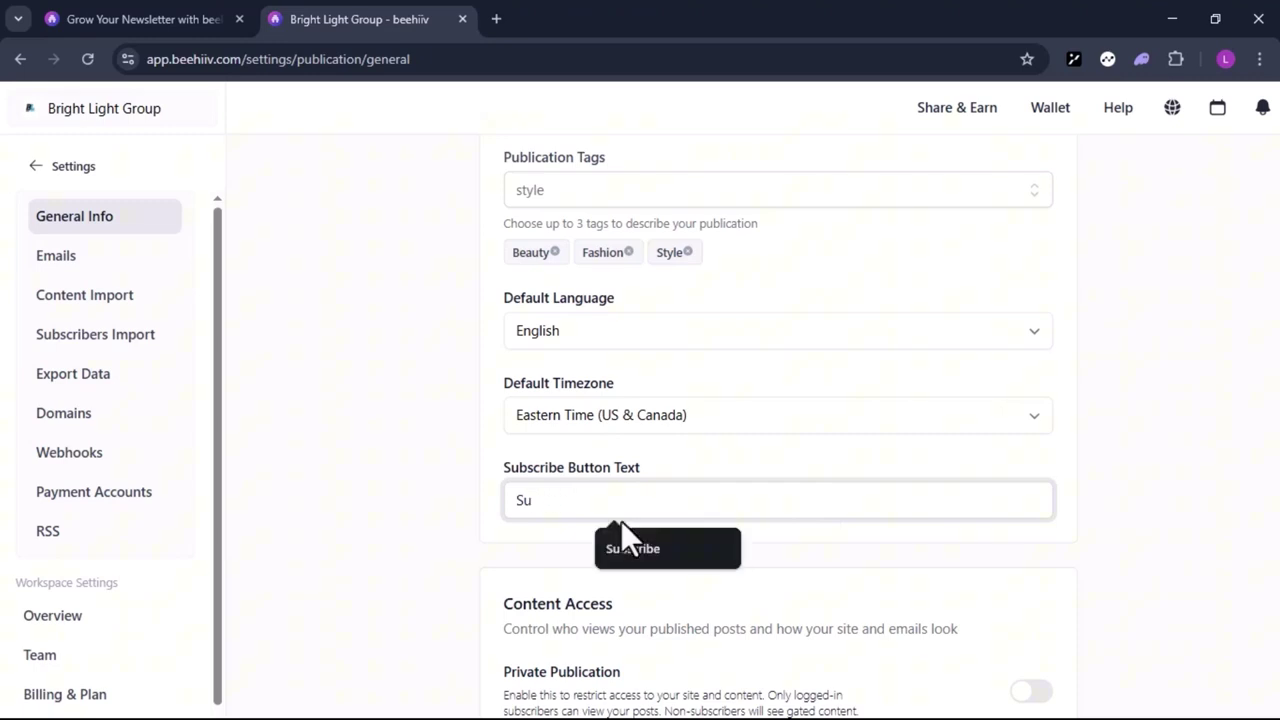
{"action": "key", "text": "BackSpace"}
{"action": "type", "text": "hop now"}
Step: Review the Content Access options and the UTM Analytics settings of the publication
{"action": "scroll", "coordinate": [621, 521], "scroll_direction": "down", "scroll_amount": 1}
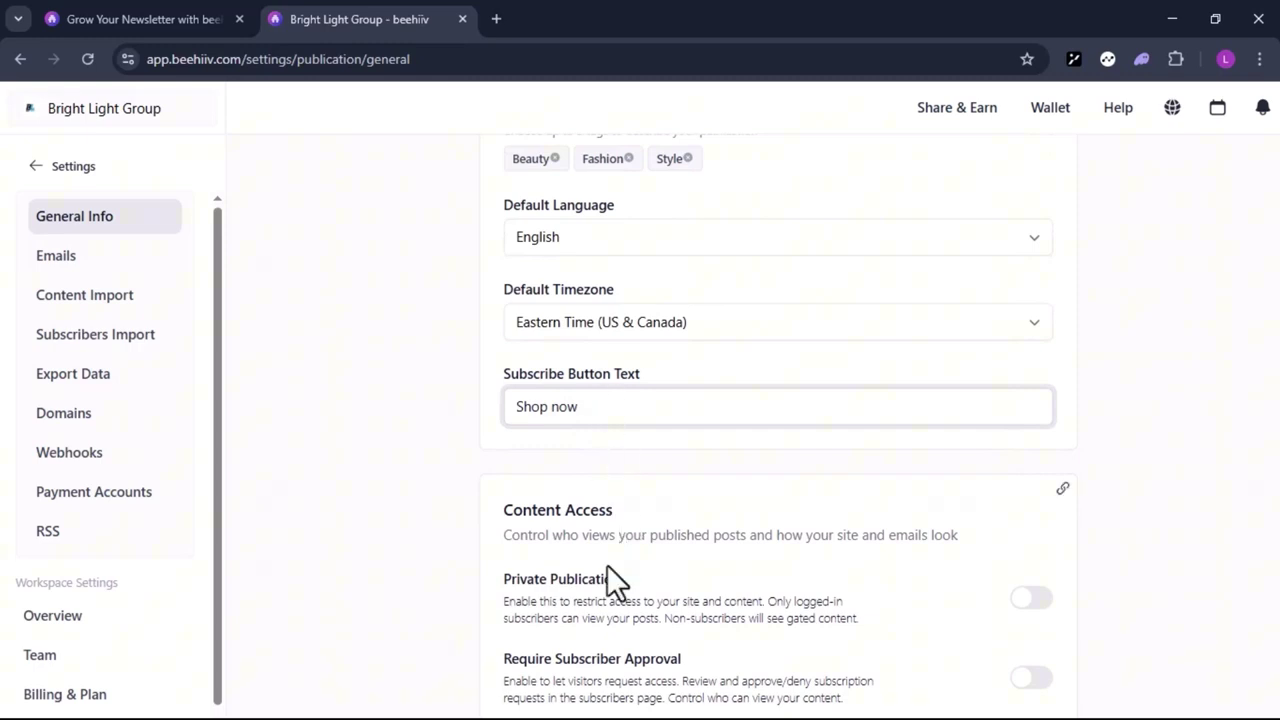
{"action": "scroll", "coordinate": [607, 567], "scroll_direction": "down", "scroll_amount": 1}
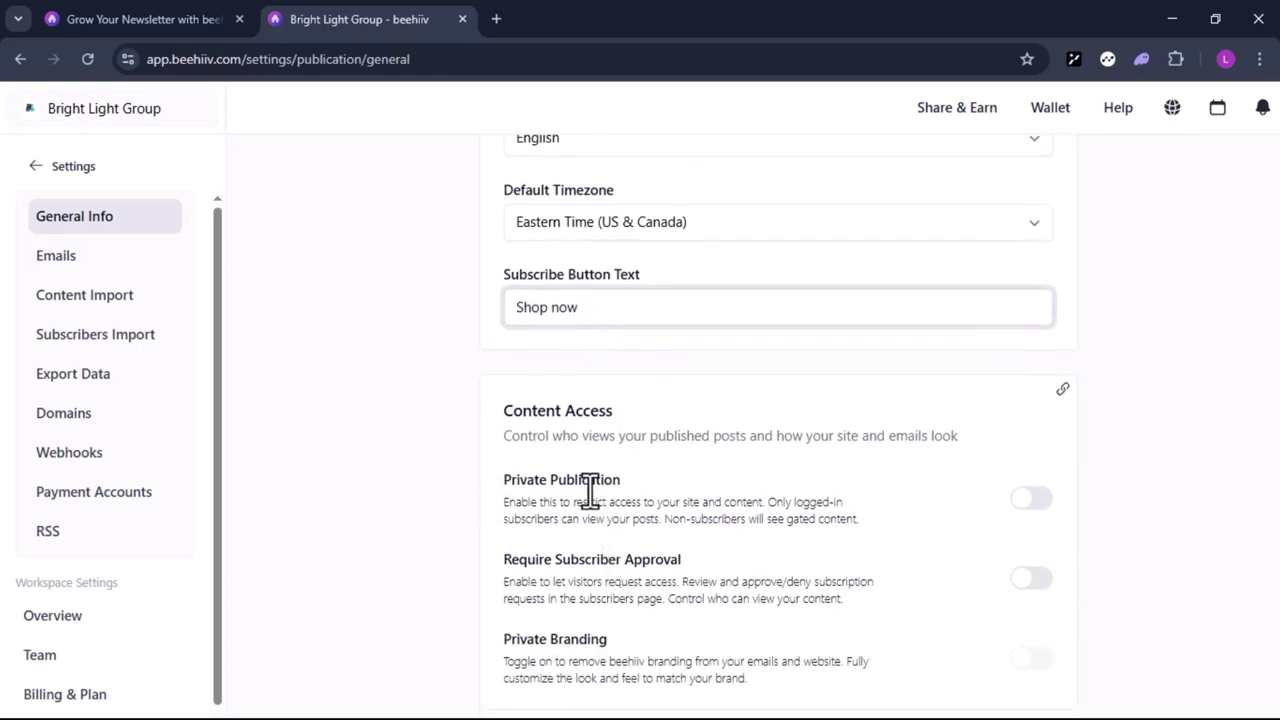
{"action": "scroll", "coordinate": [590, 490], "scroll_direction": "down", "scroll_amount": 1}
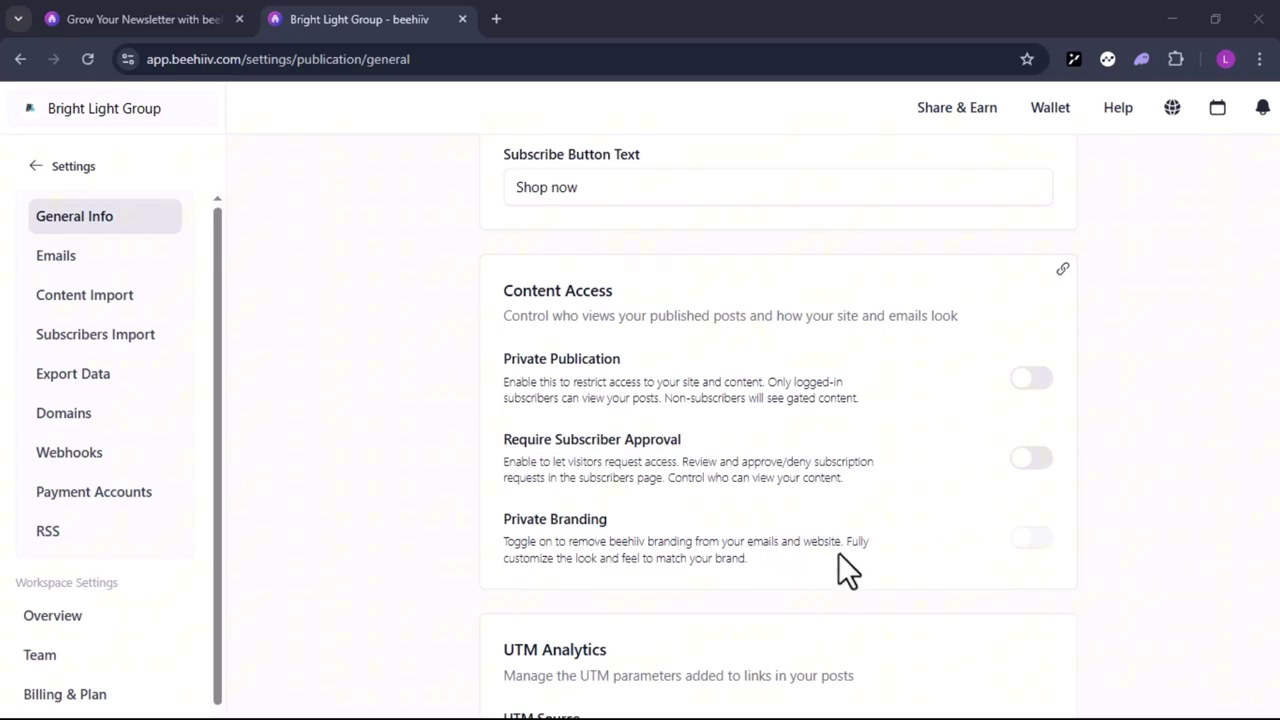
{"action": "scroll", "coordinate": [637, 404], "scroll_direction": "down", "scroll_amount": 3}
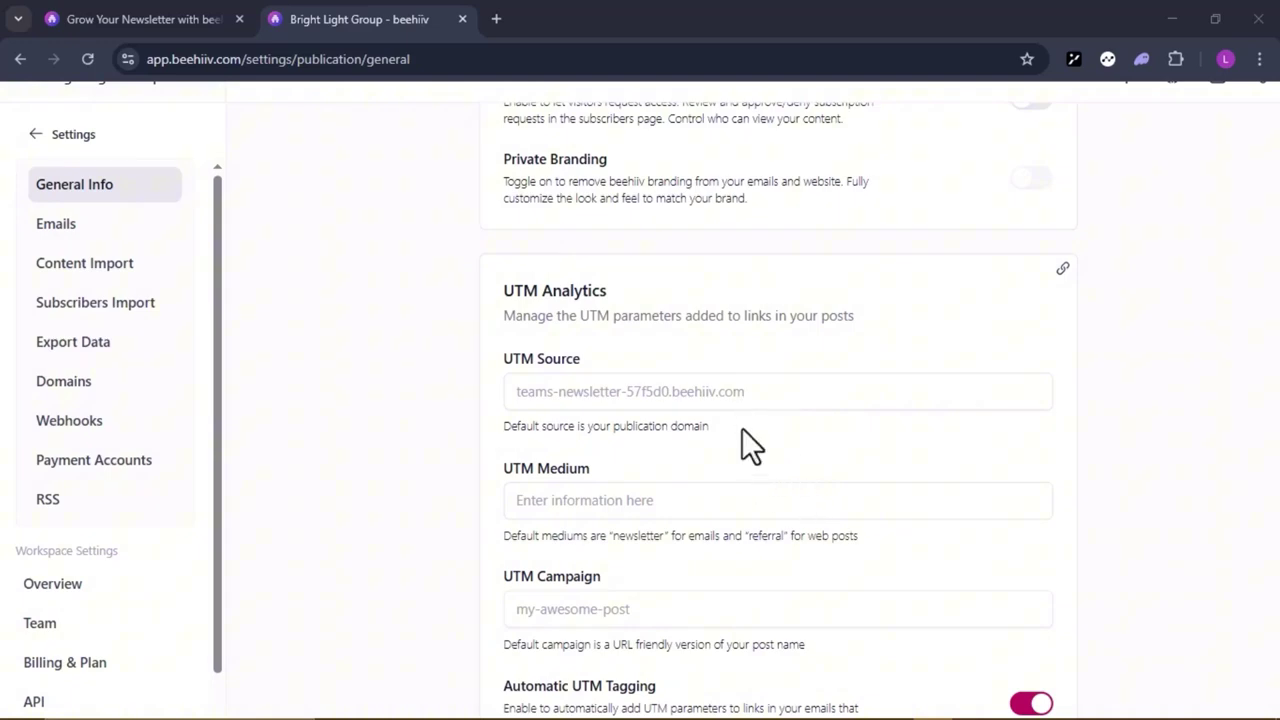
{"action": "scroll", "coordinate": [741, 447], "scroll_direction": "down", "scroll_amount": 1}
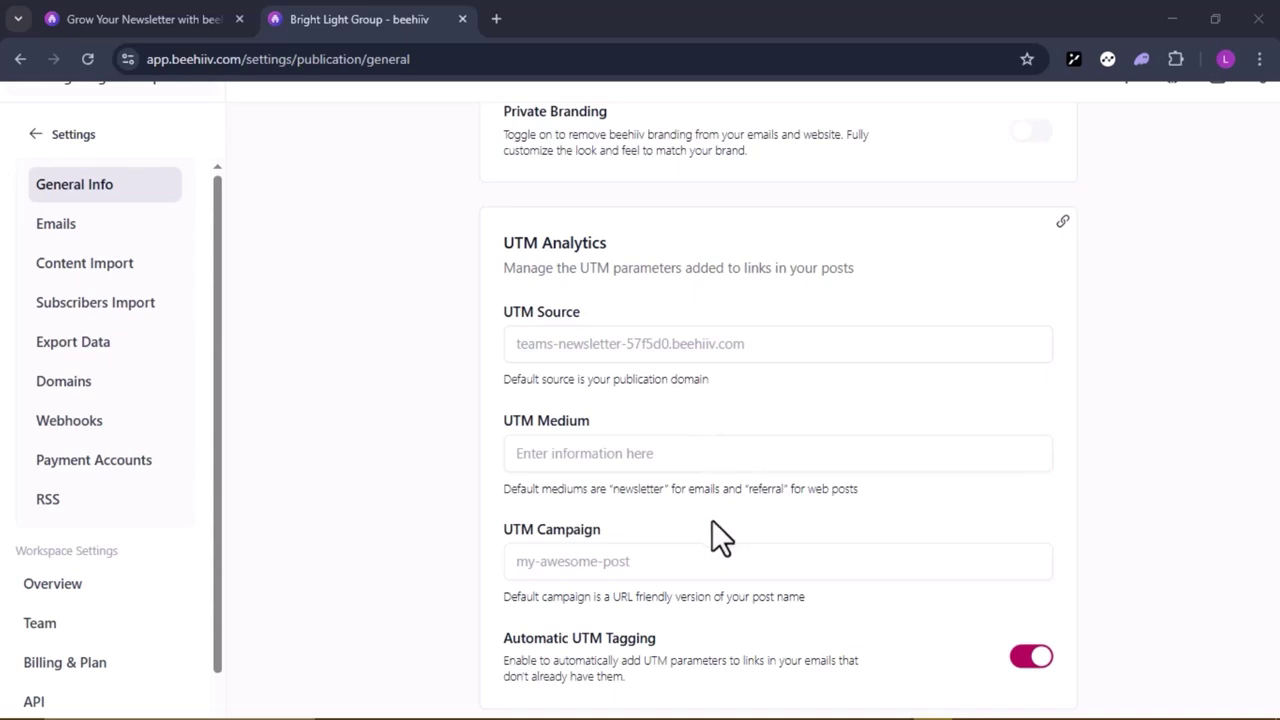
{"action": "scroll", "coordinate": [692, 534], "scroll_direction": "down", "scroll_amount": 1}
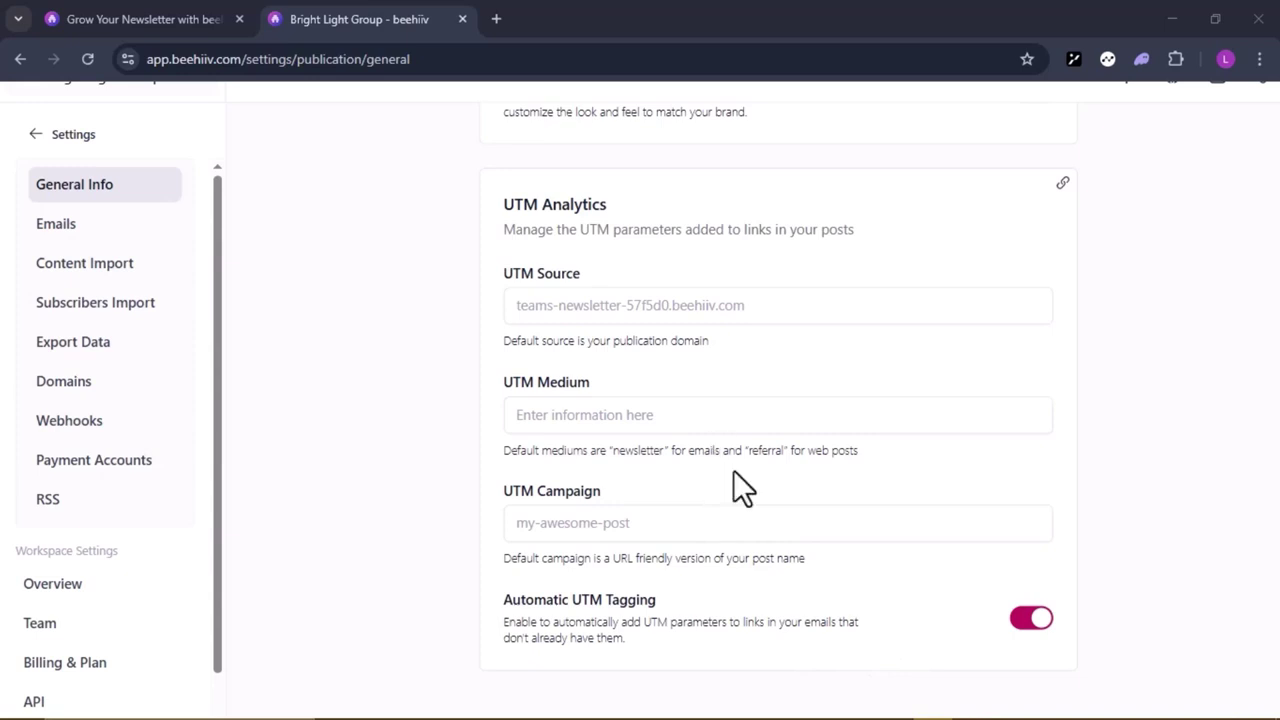
{"action": "scroll", "coordinate": [390, 322], "scroll_direction": "up", "scroll_amount": 10}
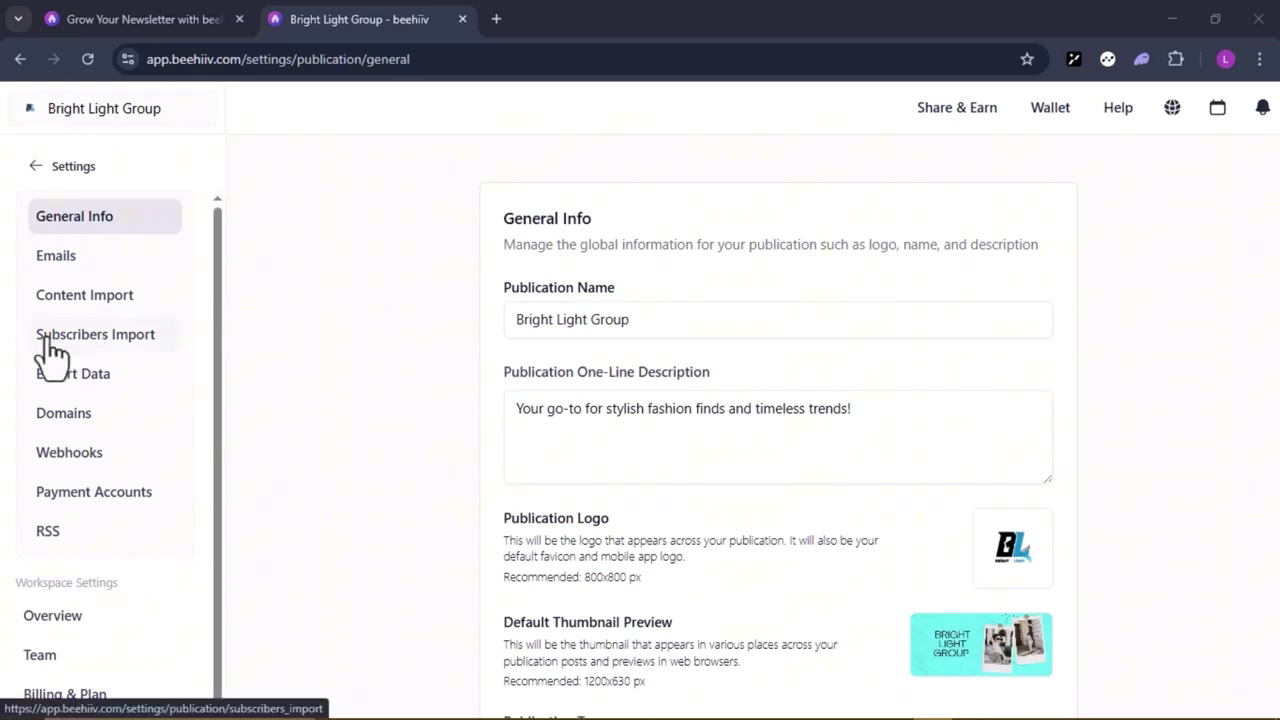
Step: In the publication's email settings, set the sender name to "Bright Light Group"
{"action": "left_click", "coordinate": [55, 257]}
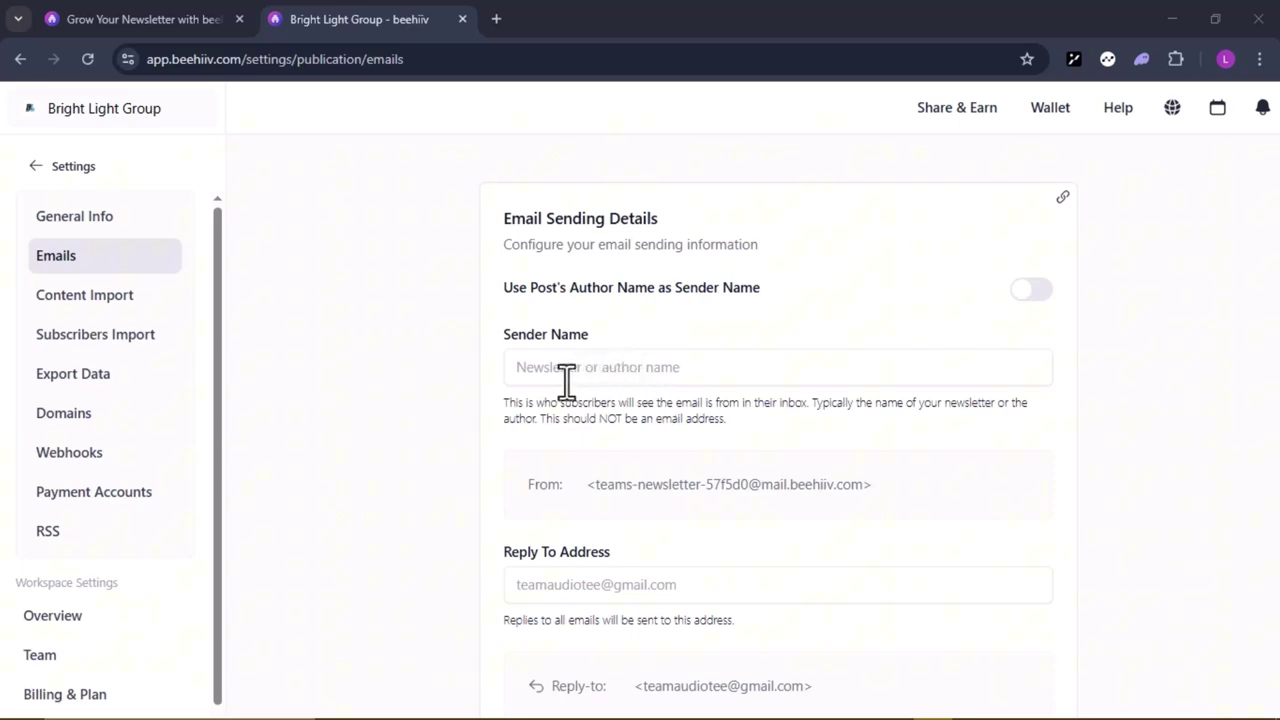
{"action": "left_click", "coordinate": [626, 363]}
{"action": "type", "text": "Bright Light Group"}
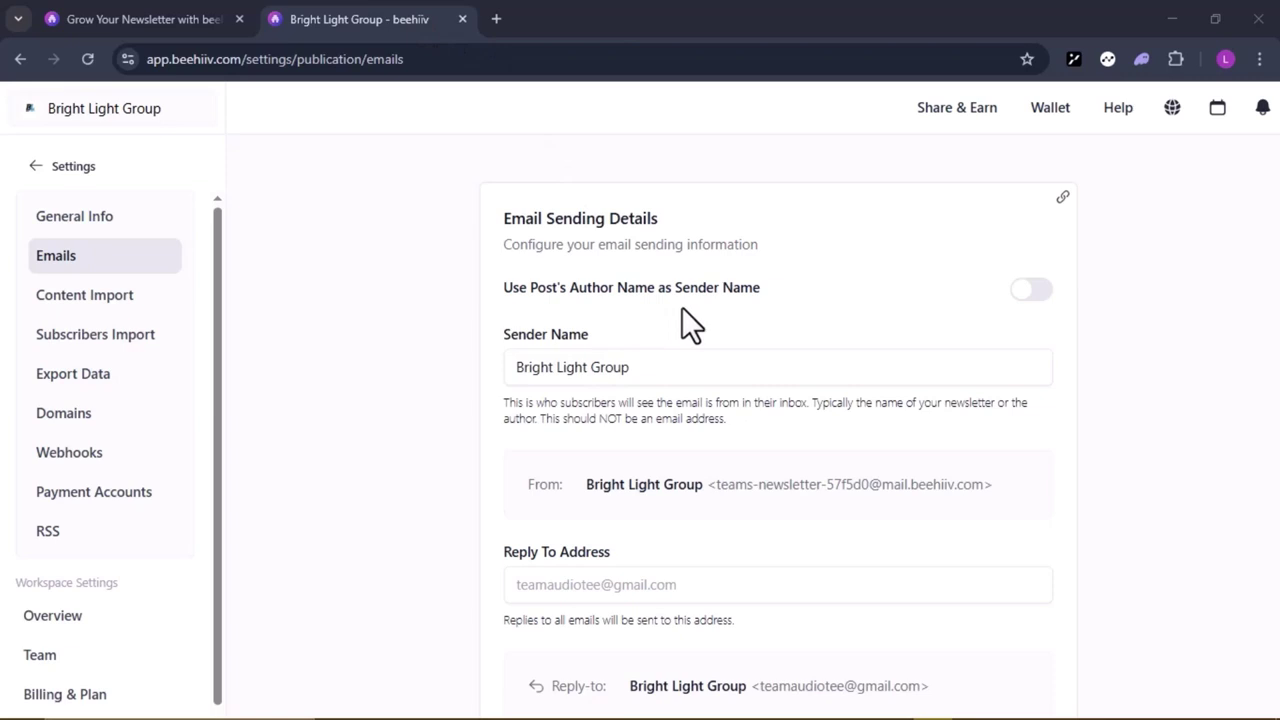
Step: Toggle the use of the post's author name as sender name and fill in the reply-to address
{"action": "left_click", "coordinate": [1031, 293]}
{"action": "scroll", "coordinate": [614, 377], "scroll_direction": "down", "scroll_amount": 2}
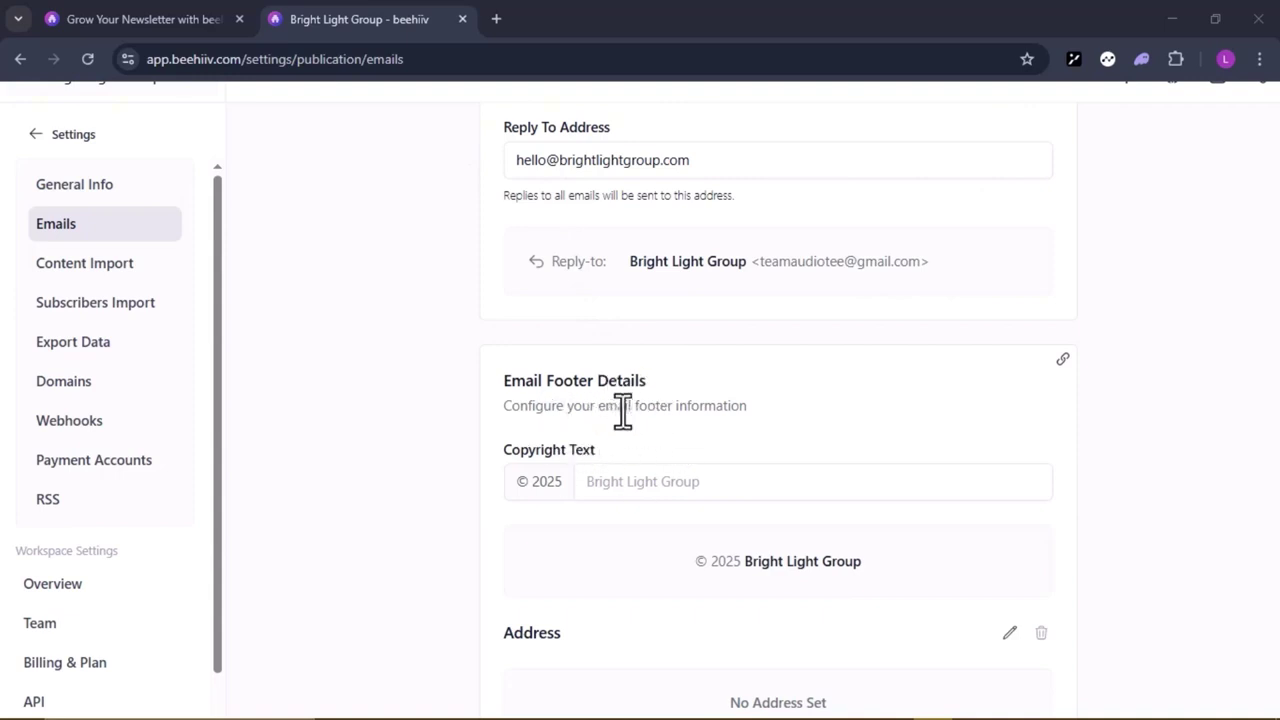
Step: Look over the email footer details and the domain settings for custom domains and beehiiv subdomains
{"action": "scroll", "coordinate": [651, 490], "scroll_direction": "down", "scroll_amount": 1}
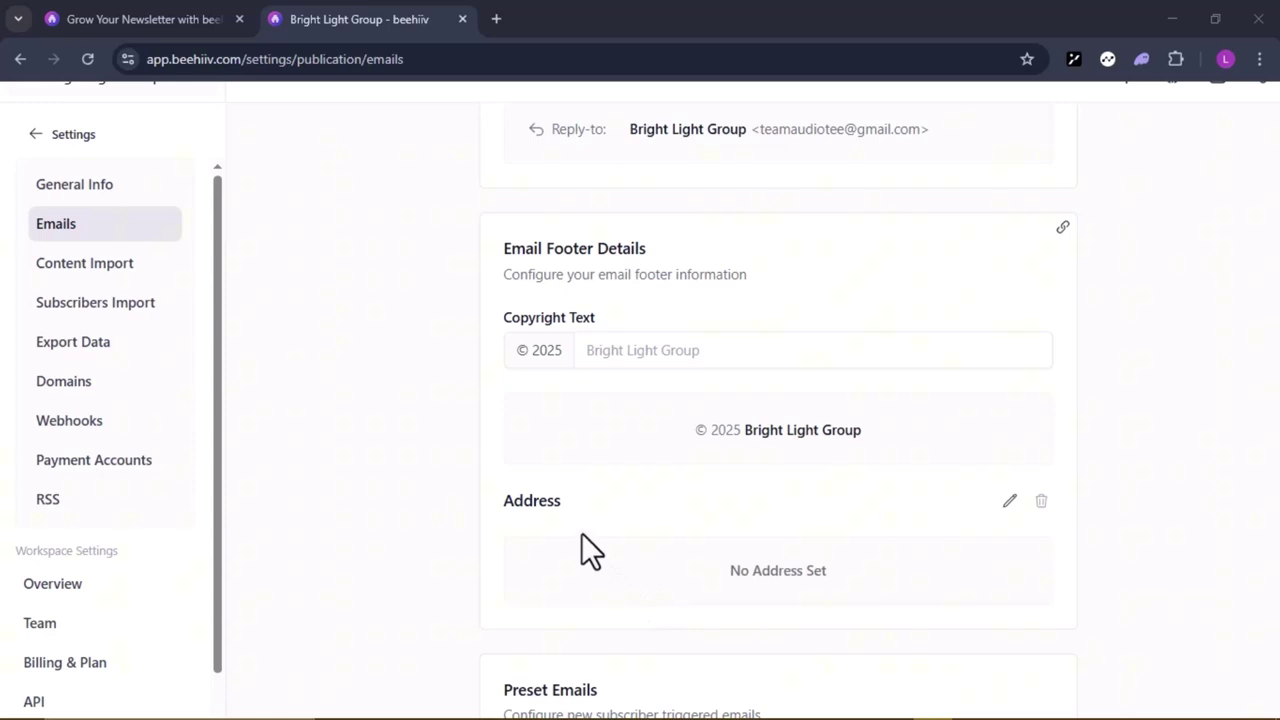
{"action": "scroll", "coordinate": [581, 548], "scroll_direction": "down", "scroll_amount": 1}
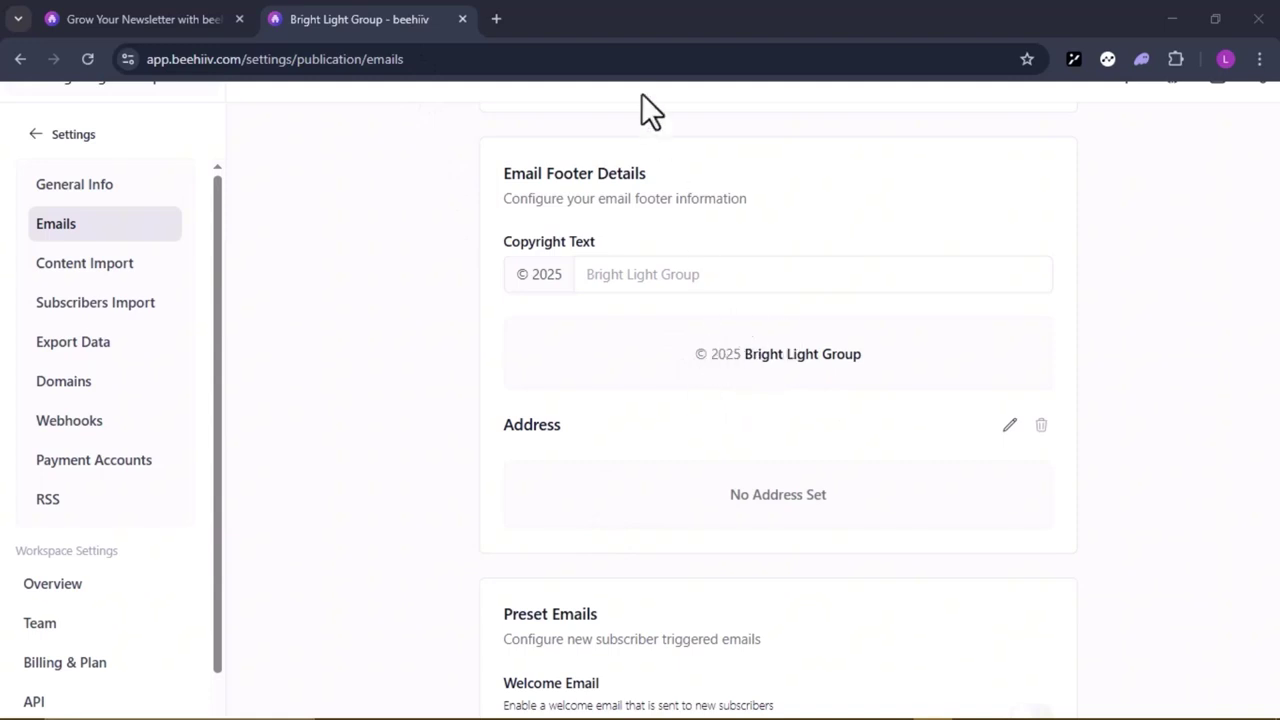
{"action": "left_click", "coordinate": [63, 381]}
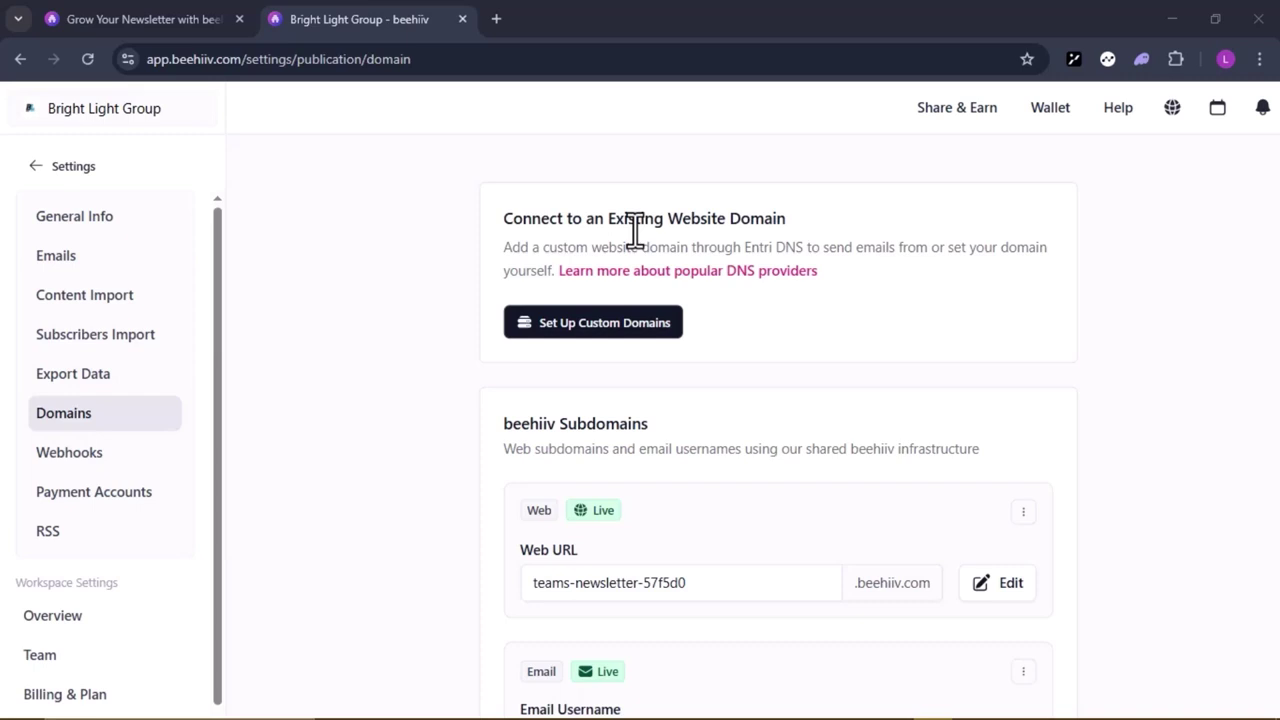
{"action": "scroll", "coordinate": [668, 350], "scroll_direction": "down", "scroll_amount": 2}
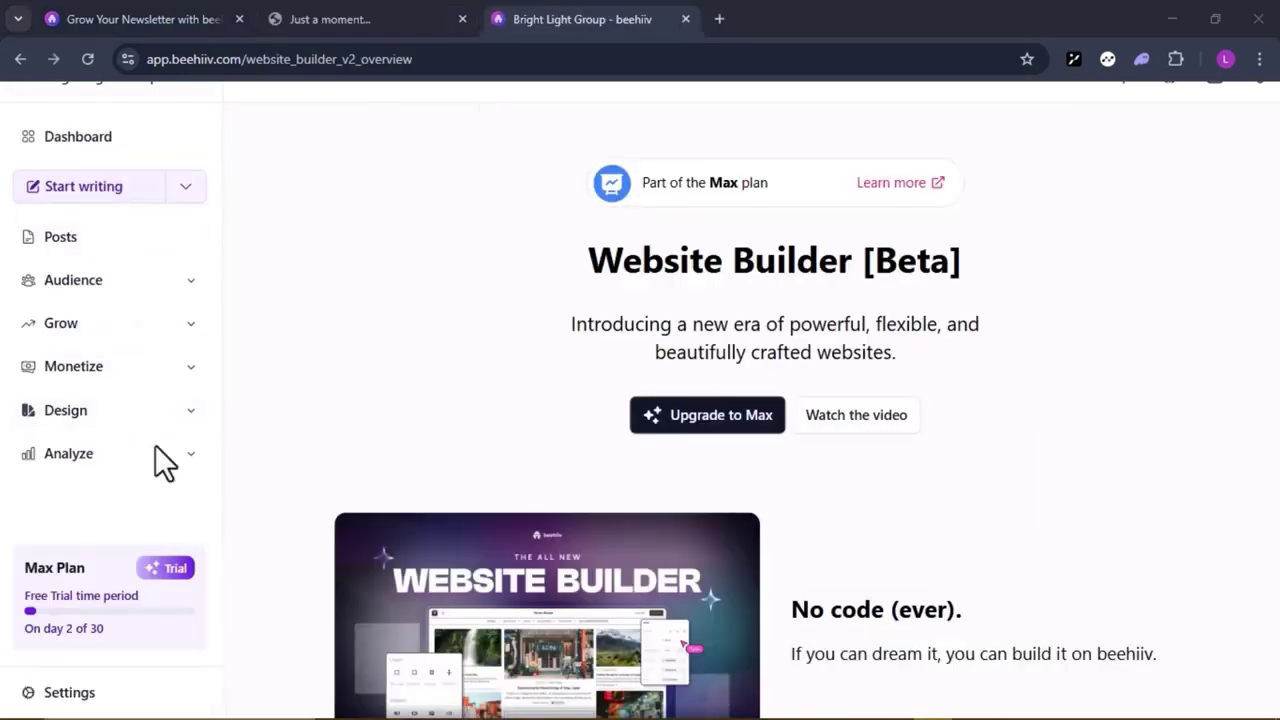
Step: Open the Newsletter Builder to edit the newsletter's post theme
{"action": "left_click", "coordinate": [108, 424]}
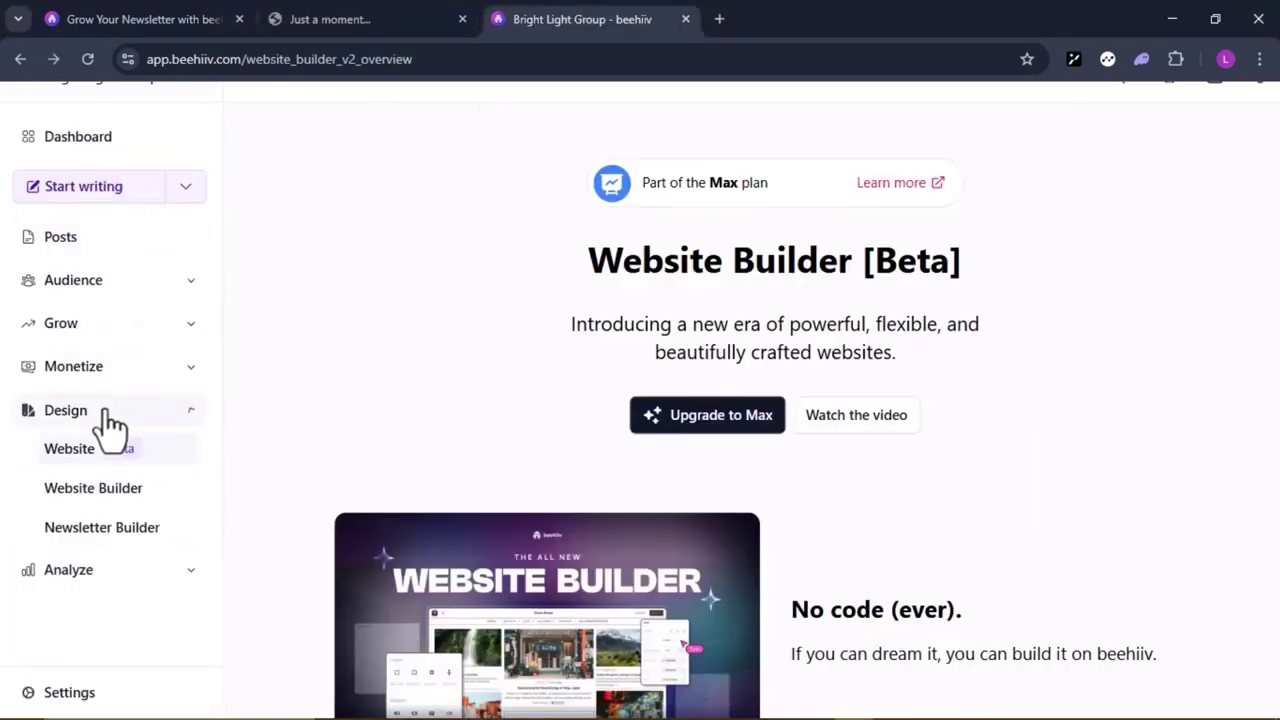
{"action": "left_click", "coordinate": [110, 530]}
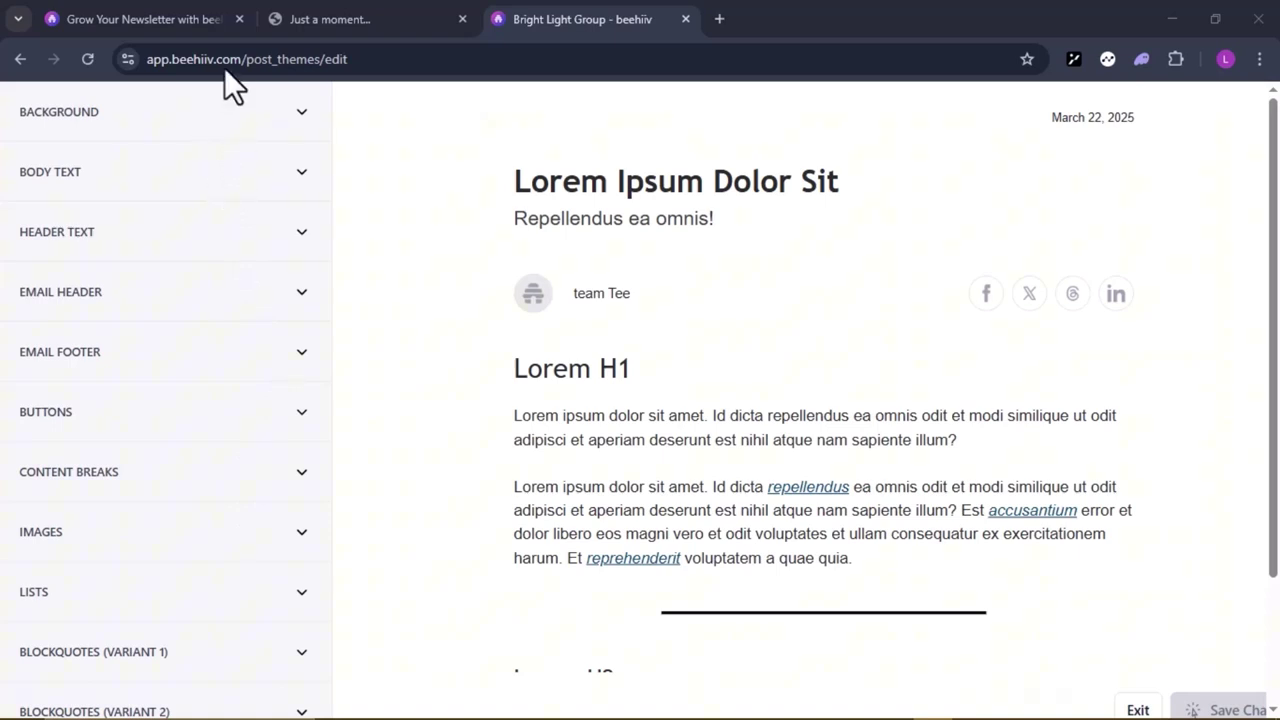
Step: Examine the Background options of the post theme, including colors, post border and spacing
{"action": "left_click", "coordinate": [312, 130]}
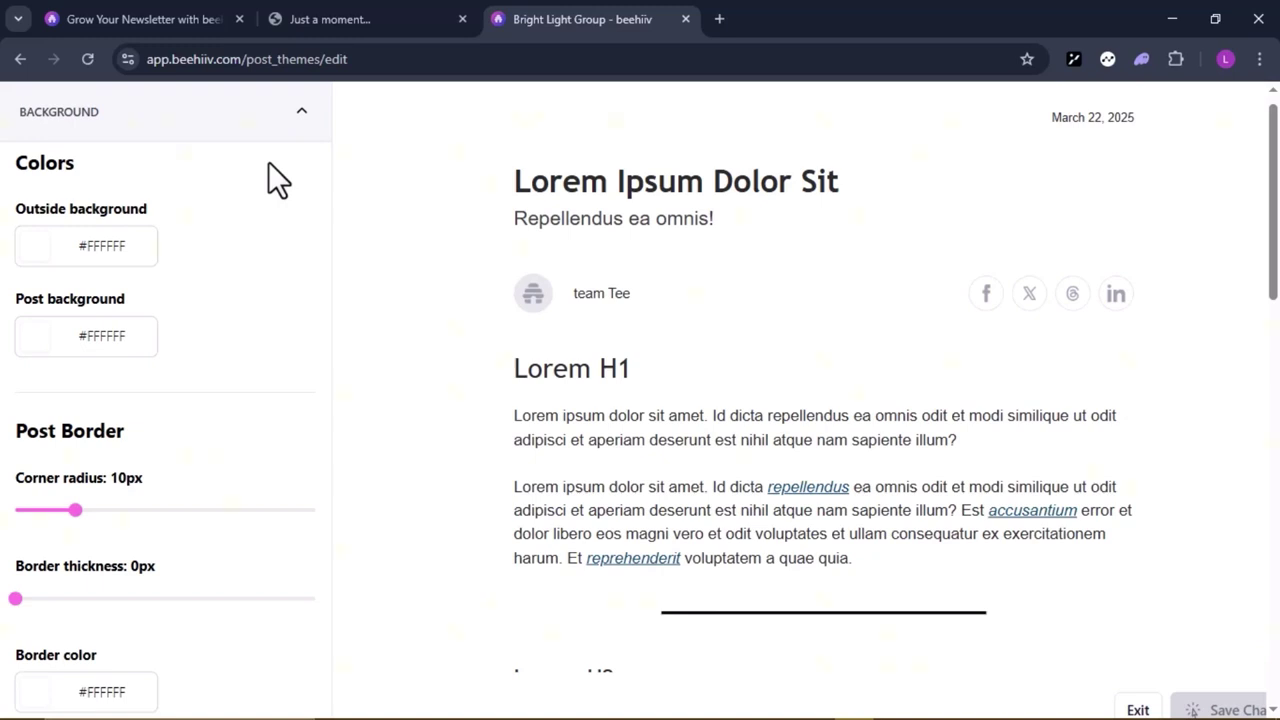
{"action": "scroll", "coordinate": [200, 260], "scroll_direction": "down", "scroll_amount": 6}
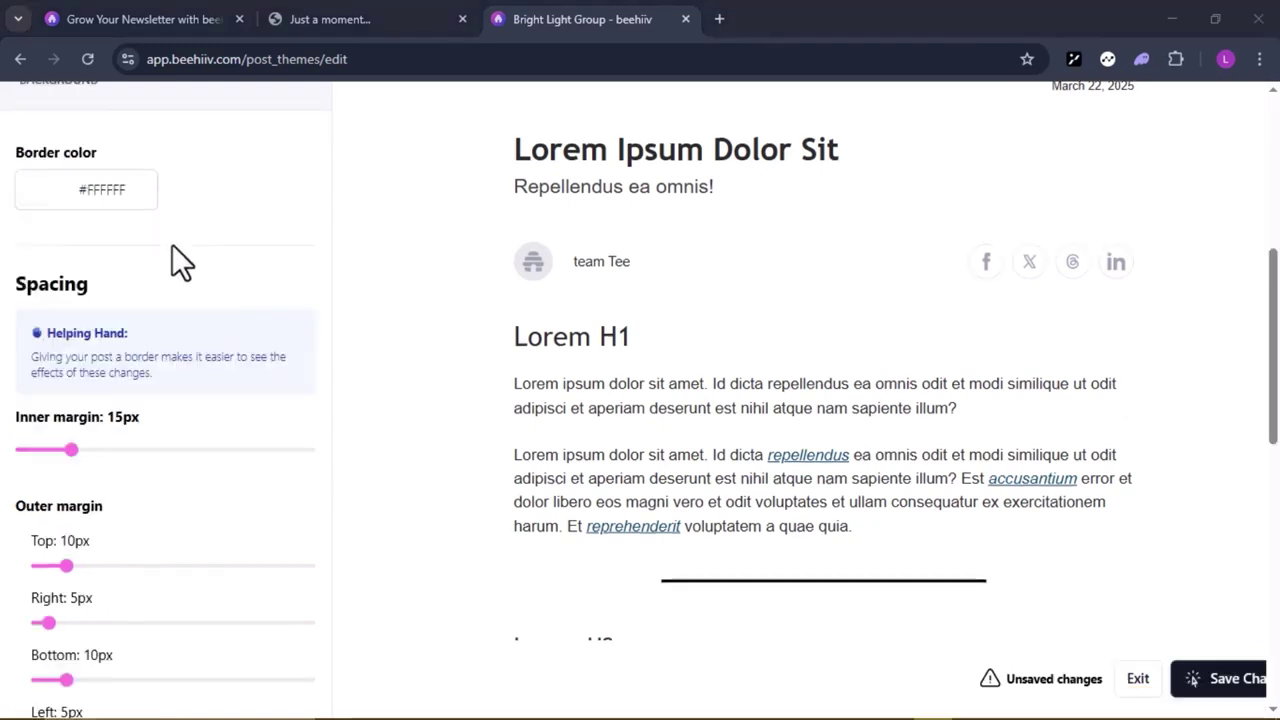
{"action": "scroll", "coordinate": [227, 297], "scroll_direction": "down", "scroll_amount": 1}
{"action": "scroll", "coordinate": [227, 297], "scroll_direction": "up", "scroll_amount": 3}
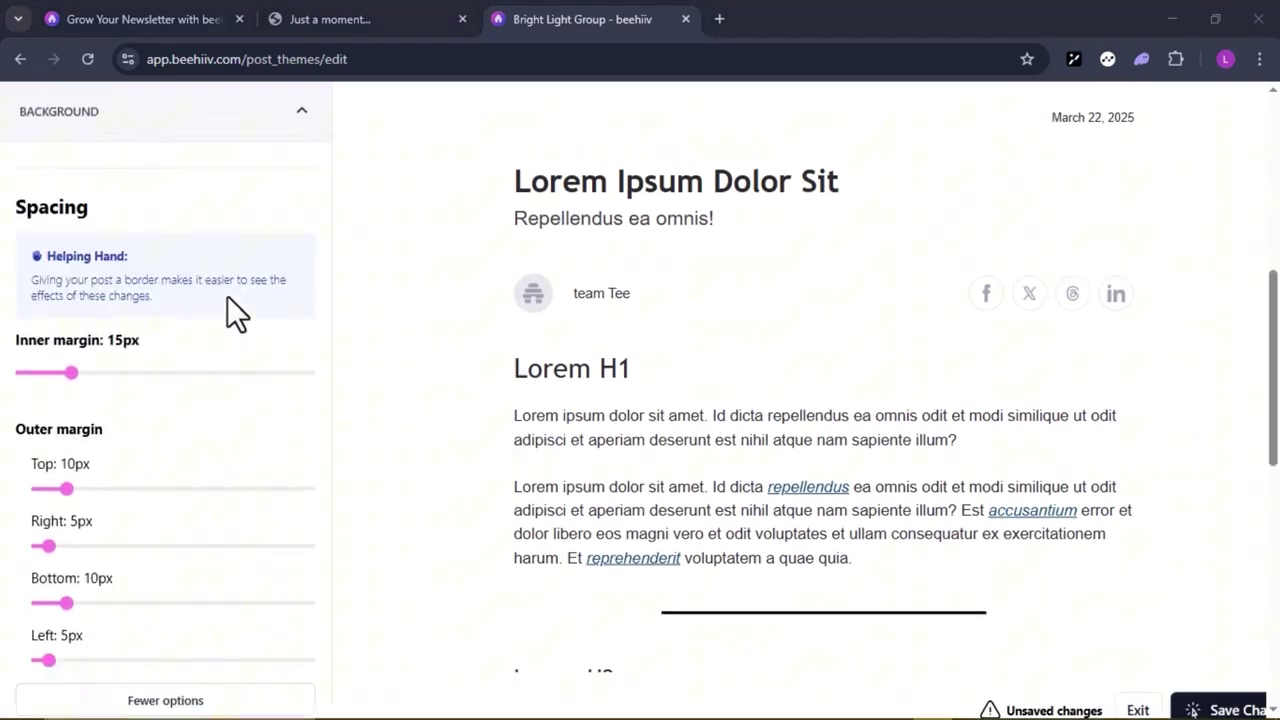
{"action": "left_click", "coordinate": [303, 113]}
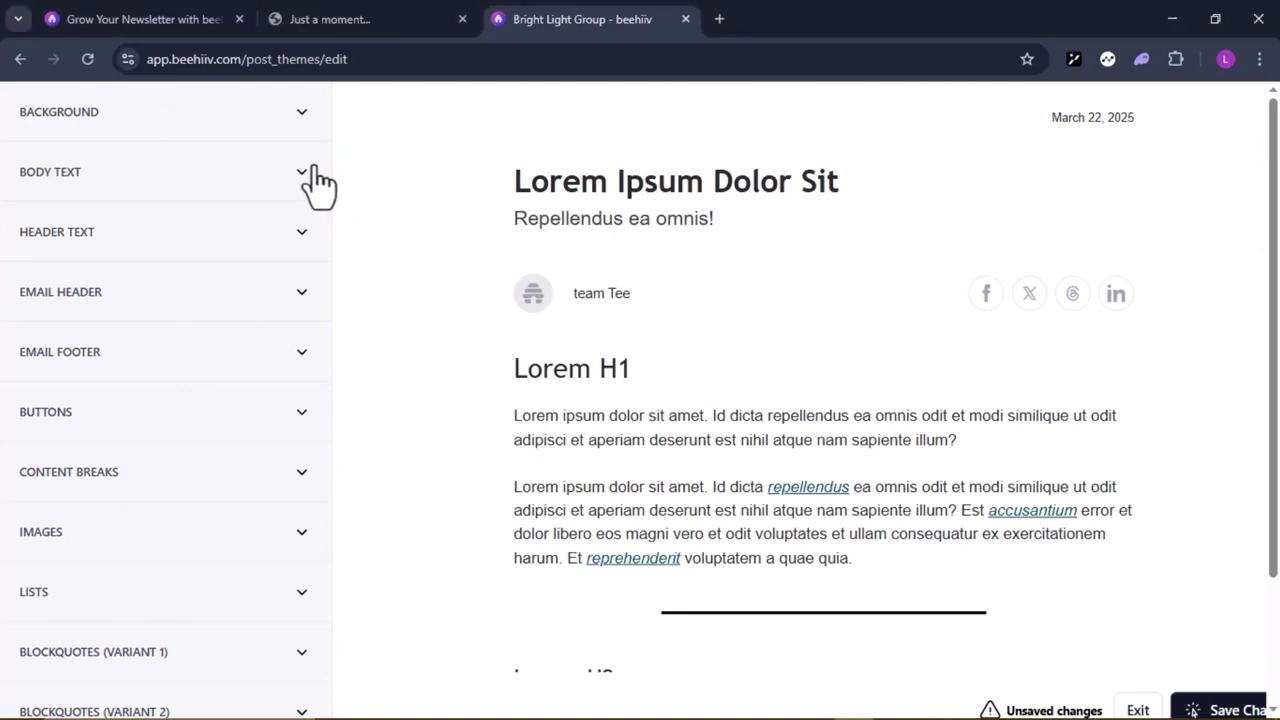
Step: Change the font family of the post theme's body text to Montserrat
{"action": "left_click", "coordinate": [314, 172]}
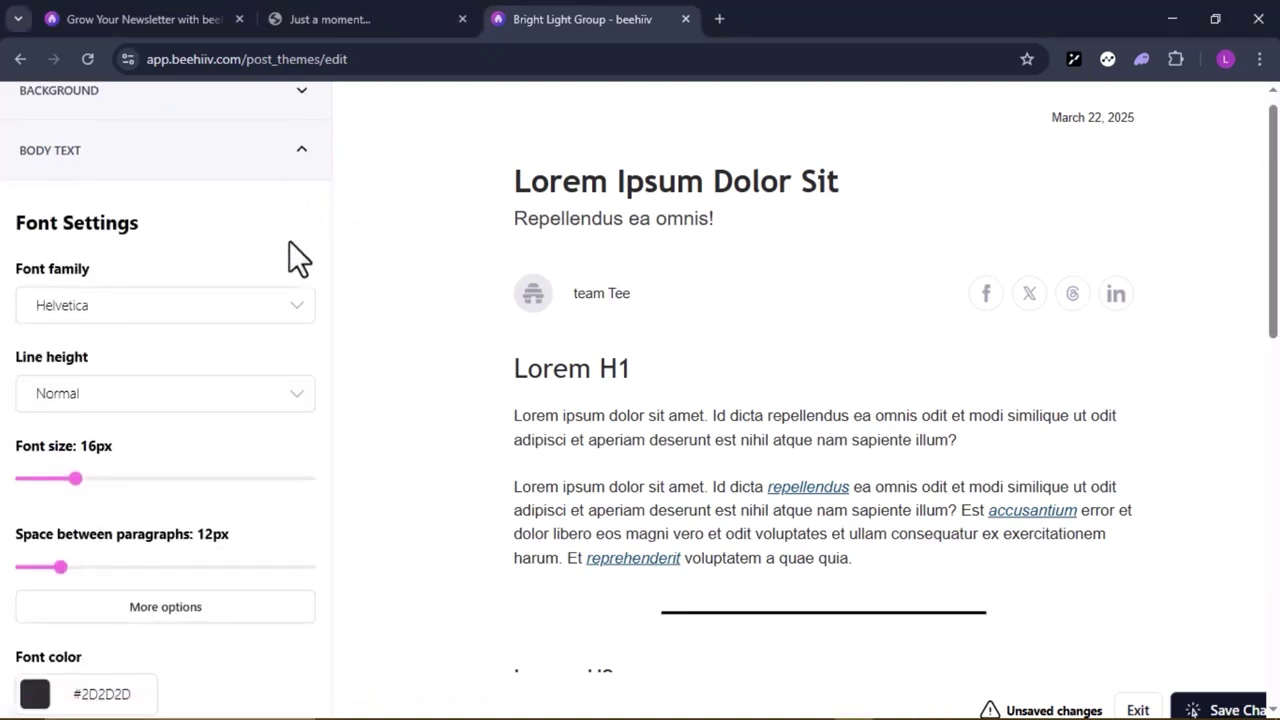
{"action": "scroll", "coordinate": [289, 240], "scroll_direction": "up", "scroll_amount": 1}
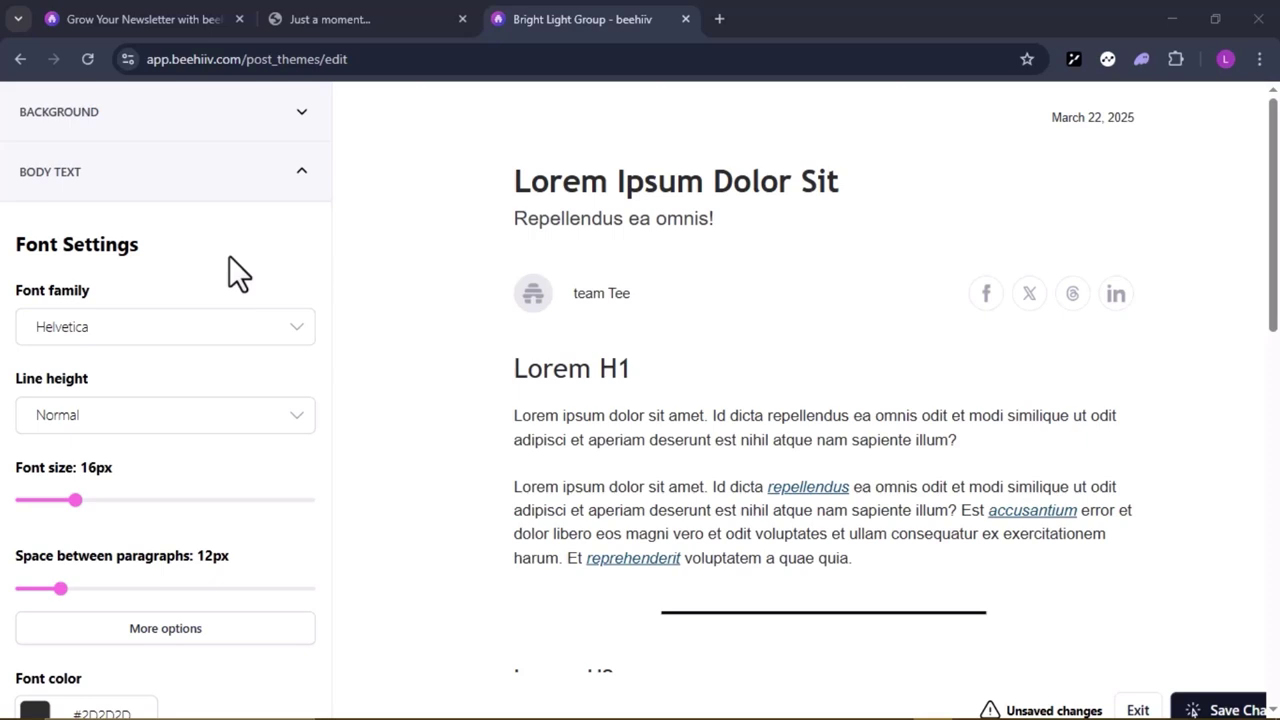
{"action": "left_click", "coordinate": [297, 335]}
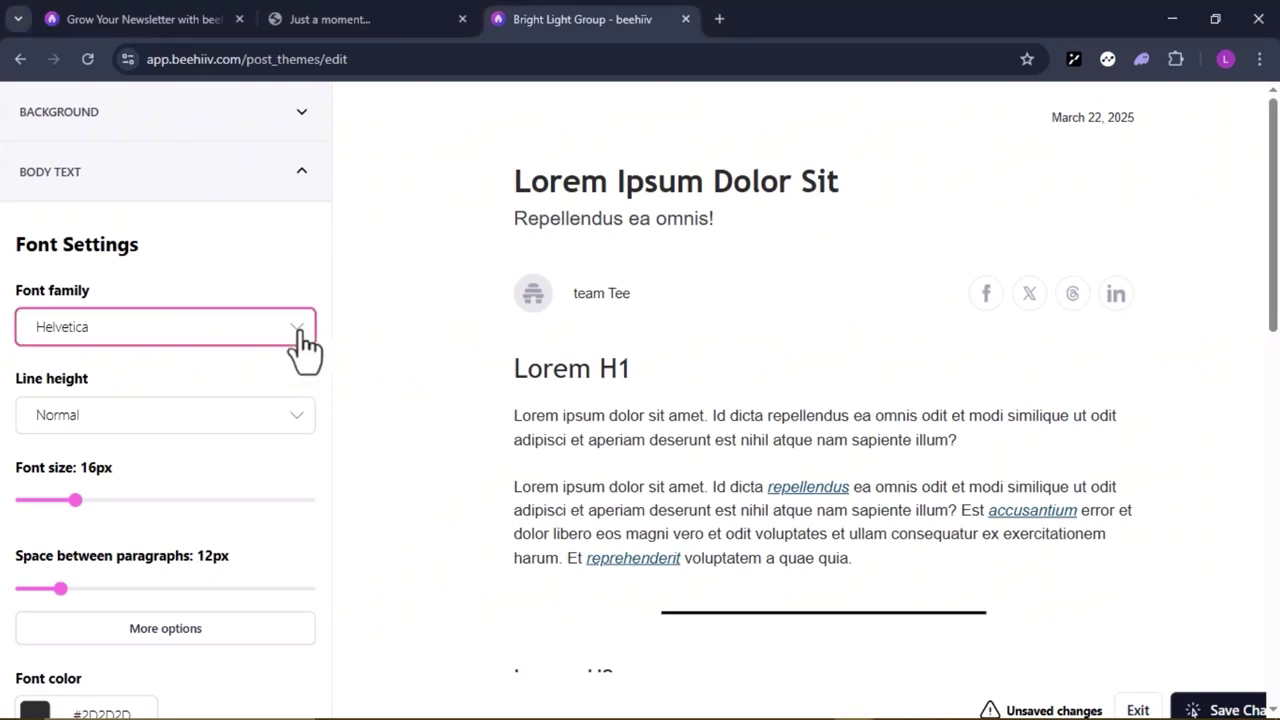
{"action": "scroll", "coordinate": [180, 495], "scroll_direction": "down", "scroll_amount": 1}
{"action": "scroll", "coordinate": [181, 482], "scroll_direction": "down", "scroll_amount": 1}
{"action": "left_click", "coordinate": [177, 485]}
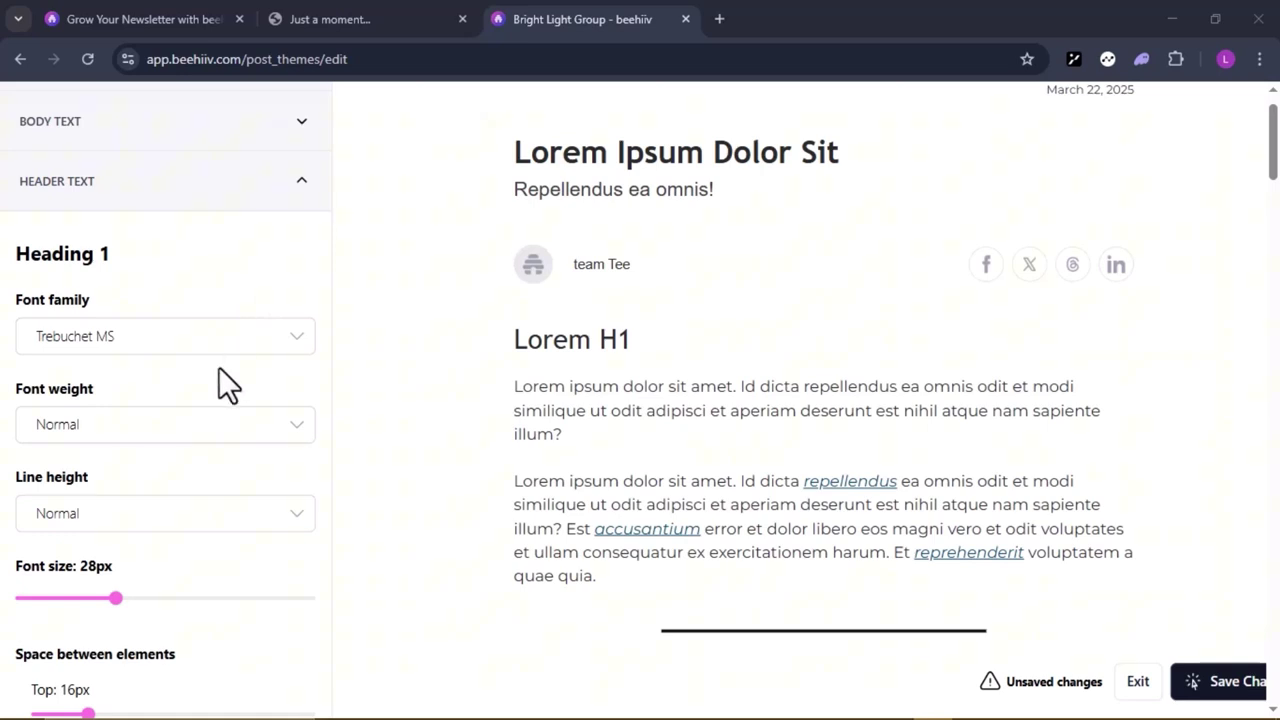
Step: Set the Bright Light logo from the current publication's assets as the custom header image of the post theme's email header
{"action": "left_click", "coordinate": [182, 195]}
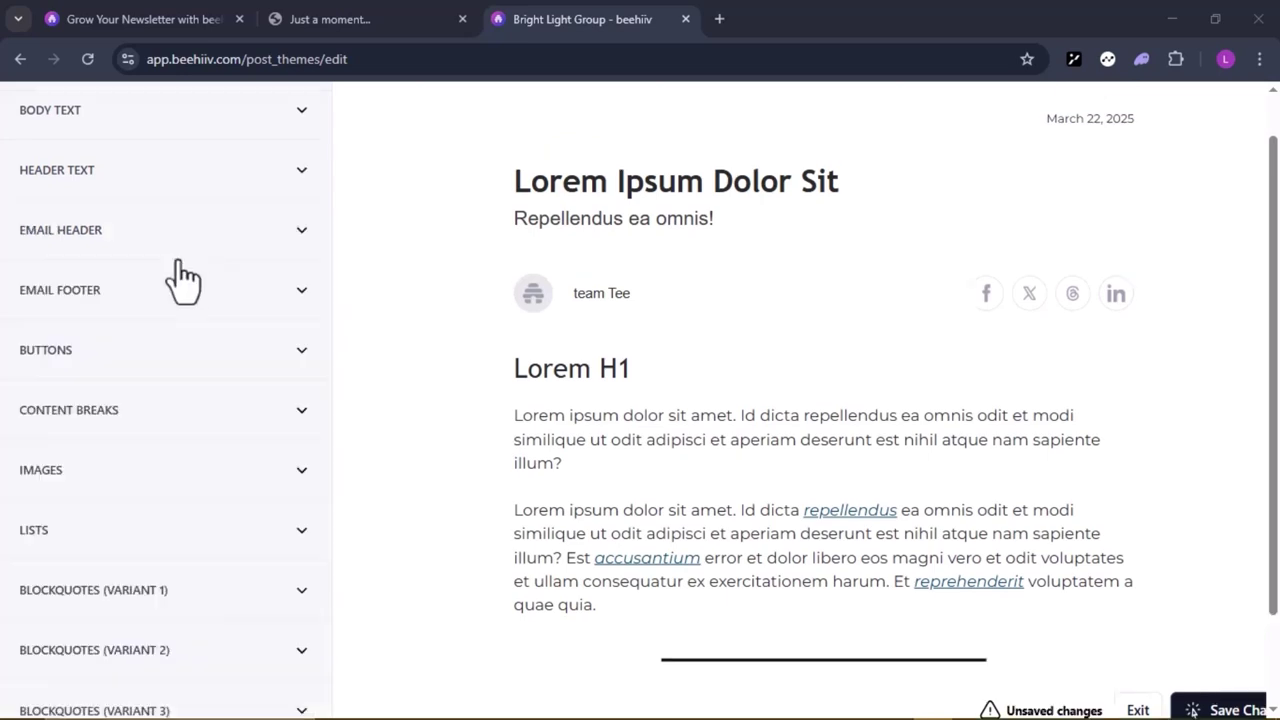
{"action": "left_click", "coordinate": [263, 250]}
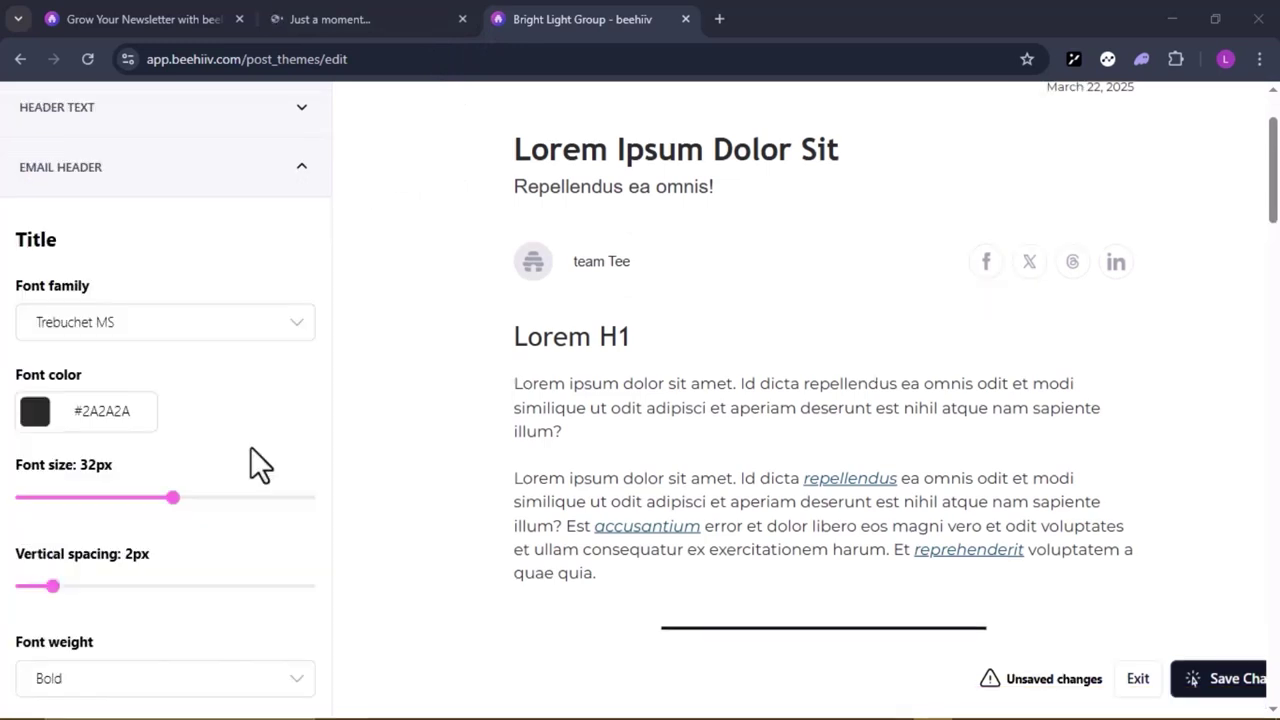
{"action": "scroll", "coordinate": [252, 448], "scroll_direction": "down", "scroll_amount": 1}
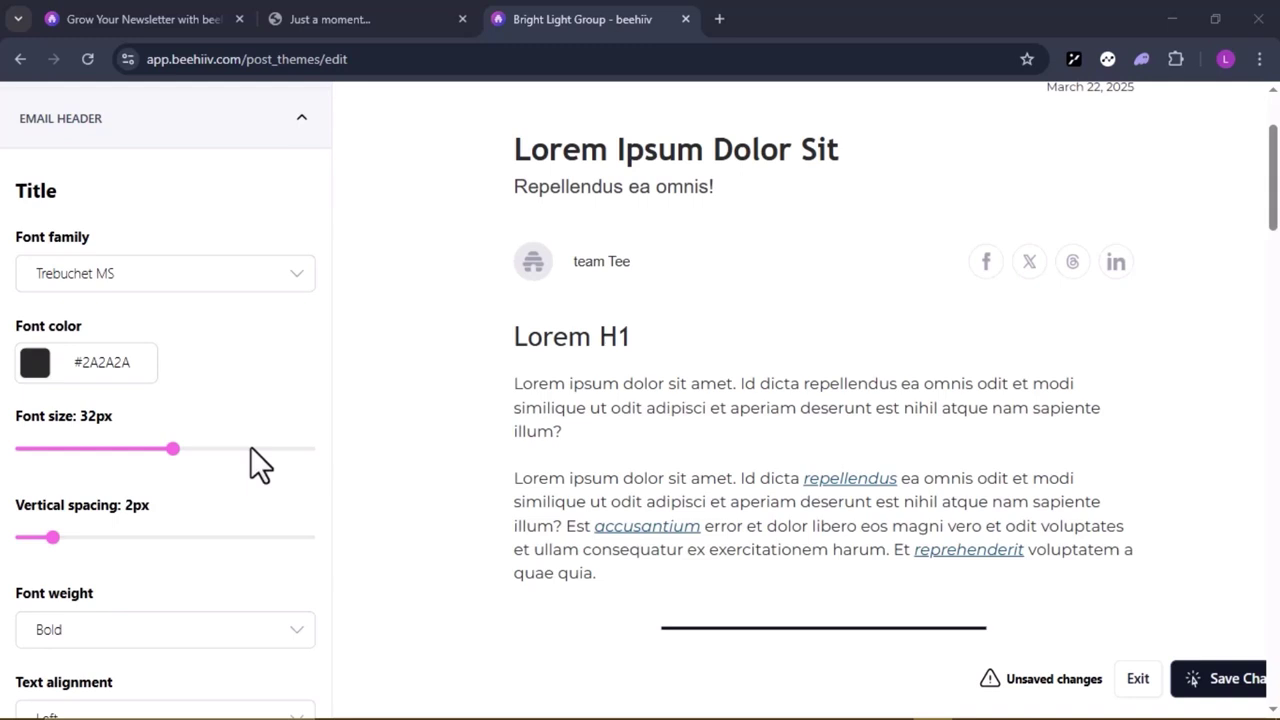
{"action": "scroll", "coordinate": [250, 446], "scroll_direction": "down", "scroll_amount": 3}
{"action": "scroll", "coordinate": [250, 446], "scroll_direction": "down", "scroll_amount": 8}
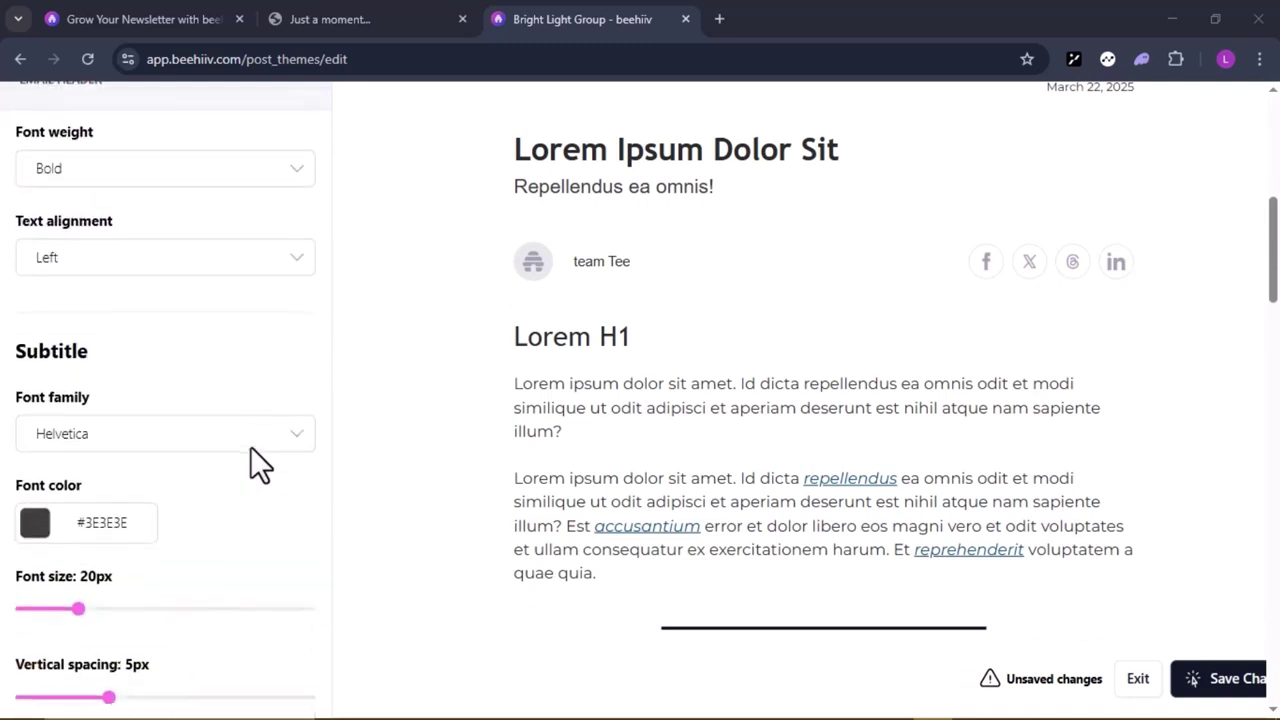
{"action": "scroll", "coordinate": [251, 447], "scroll_direction": "down", "scroll_amount": 5}
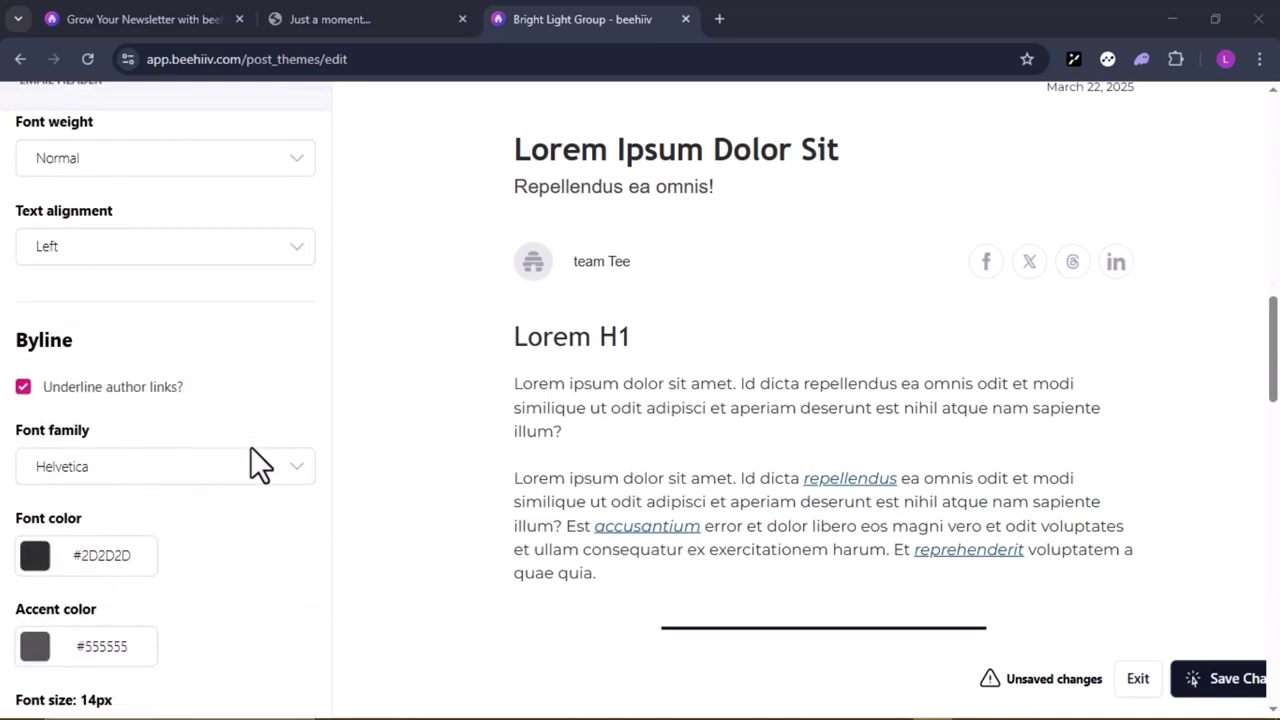
{"action": "scroll", "coordinate": [250, 446], "scroll_direction": "down", "scroll_amount": 7}
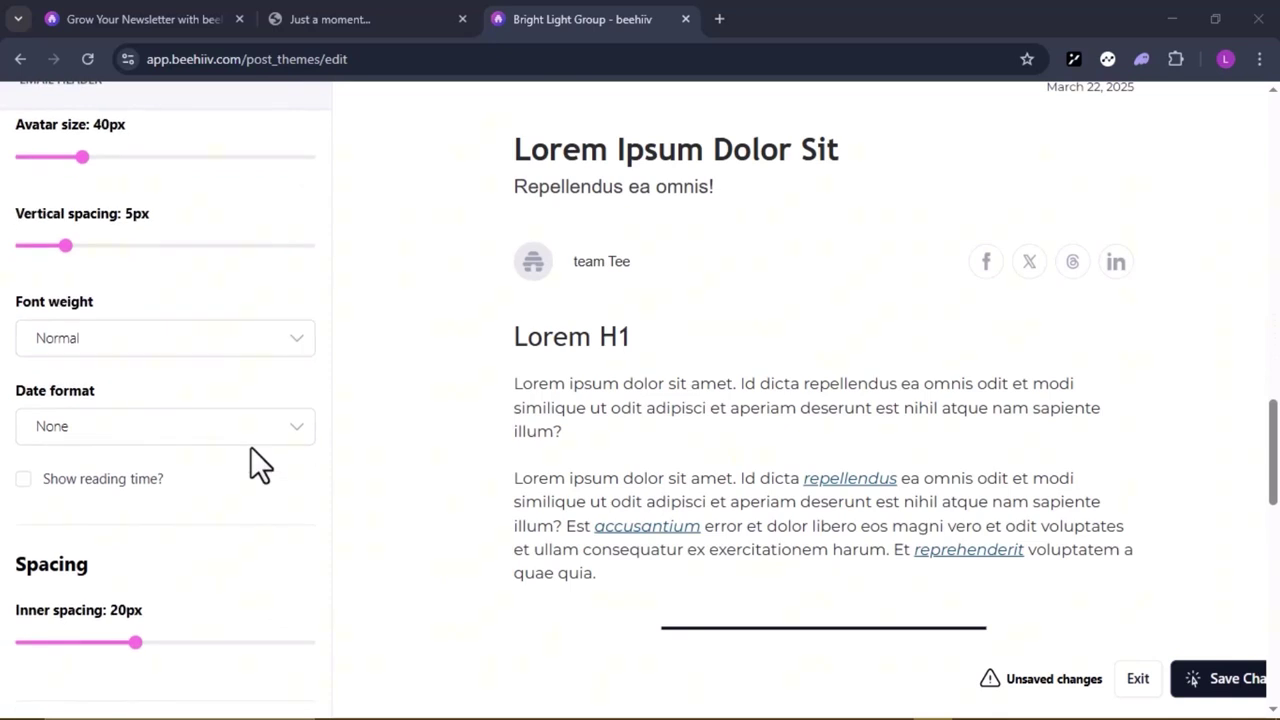
{"action": "scroll", "coordinate": [250, 446], "scroll_direction": "down", "scroll_amount": 1}
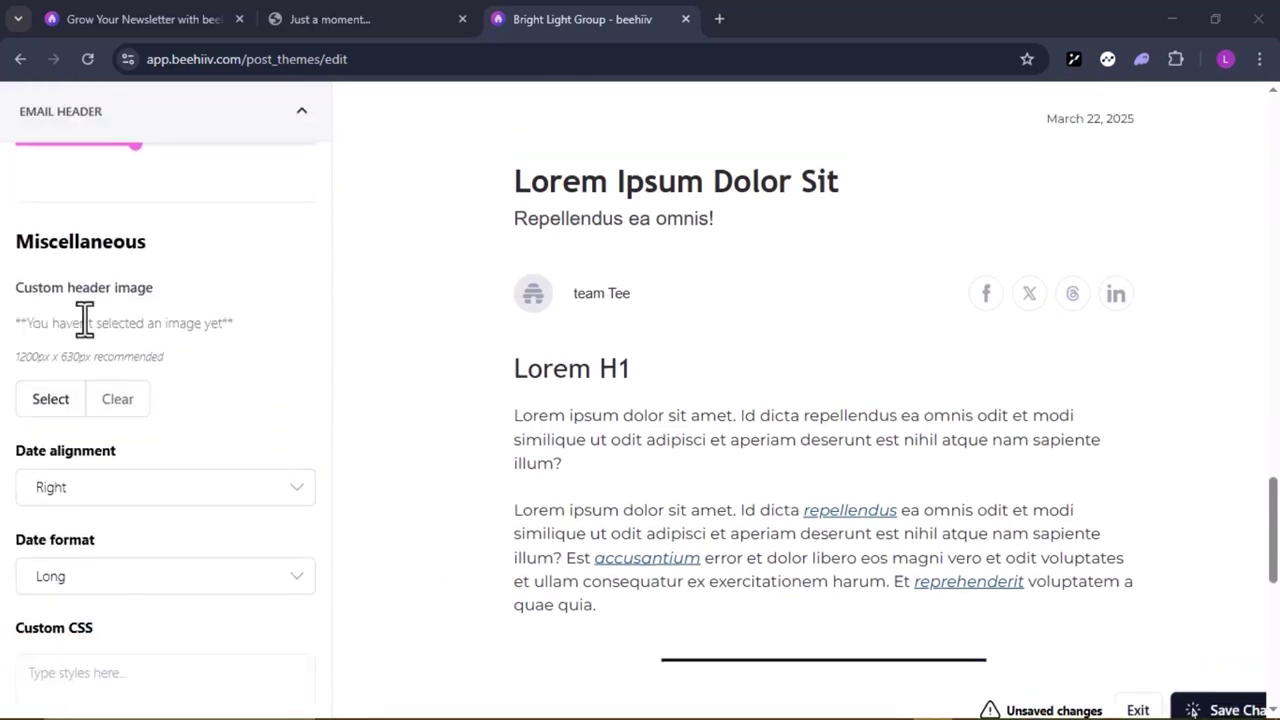
{"action": "left_click", "coordinate": [60, 400]}
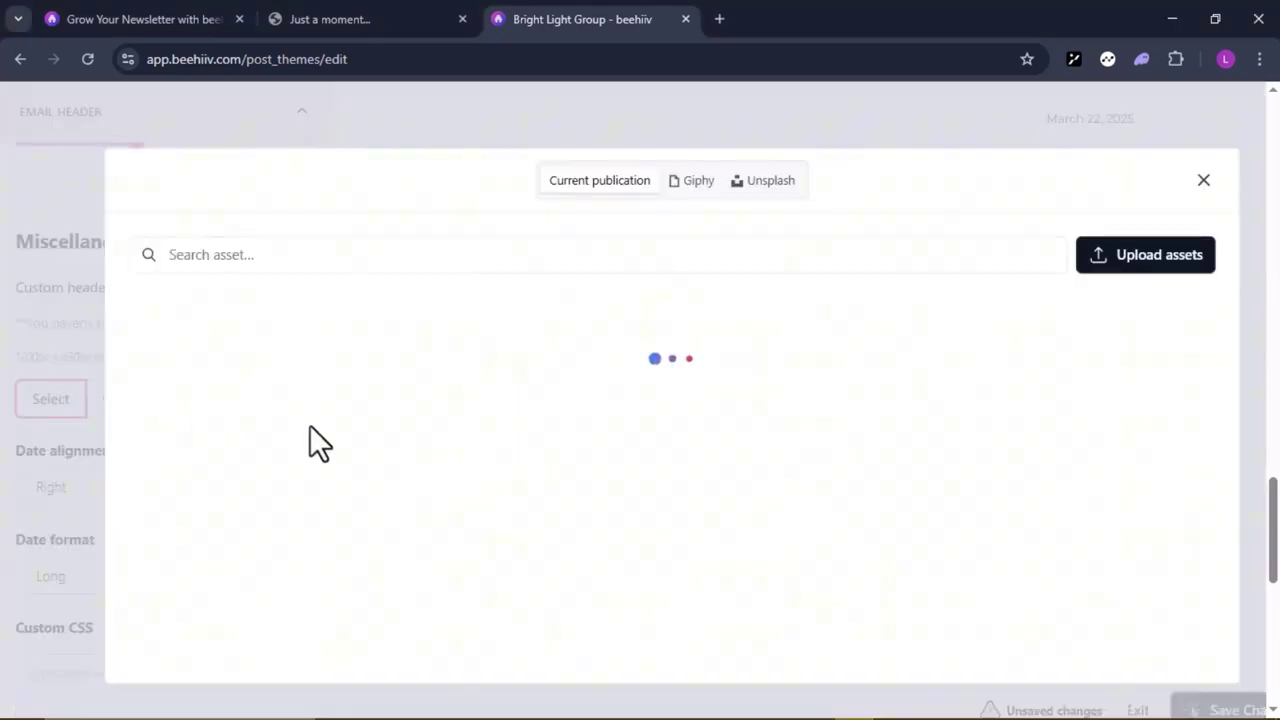
{"action": "left_click", "coordinate": [552, 465]}
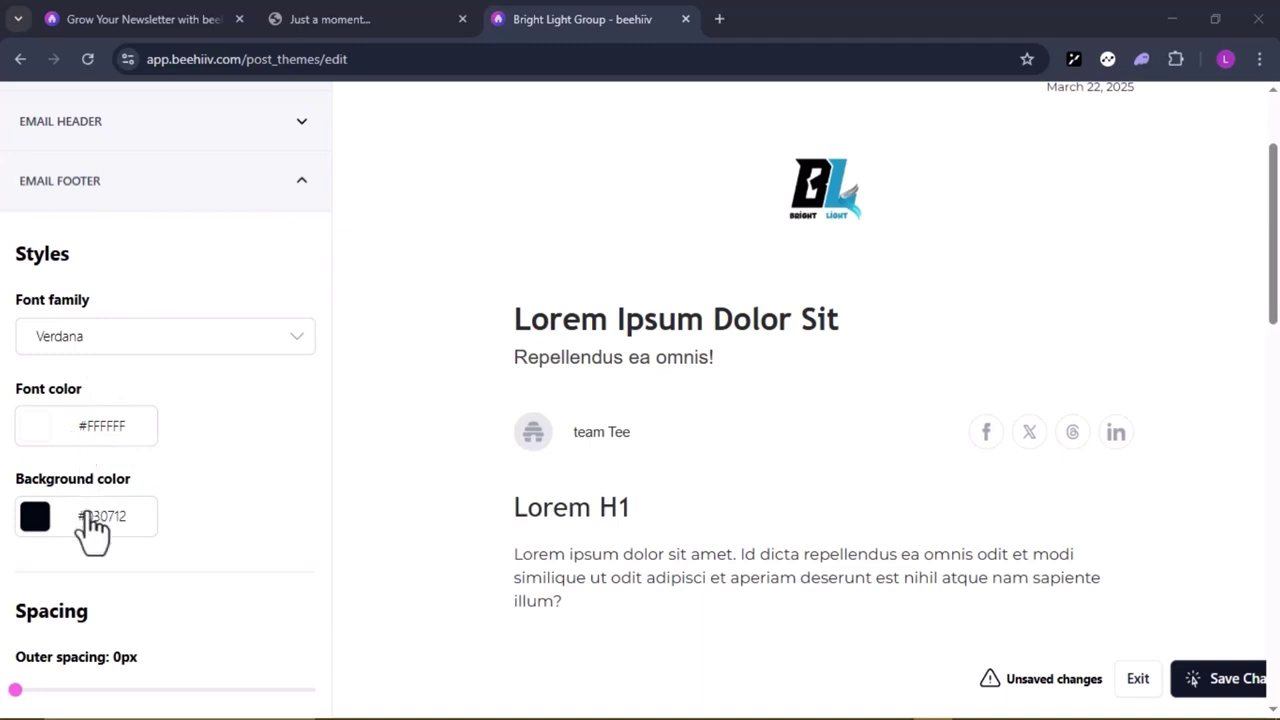
Step: From the post theme's email footer options, enable custom footer content and write "Stay stylish, stay timeless!" as its content
{"action": "scroll", "coordinate": [90, 530], "scroll_direction": "down", "scroll_amount": 1}
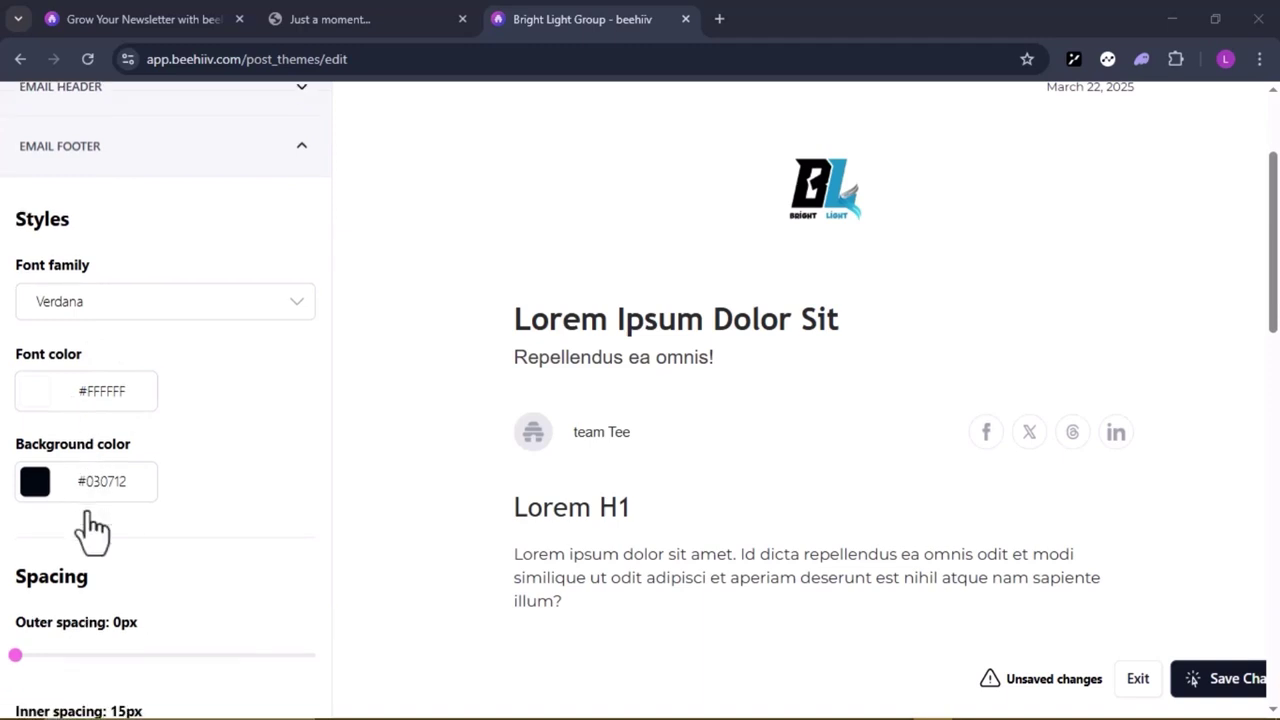
{"action": "scroll", "coordinate": [116, 576], "scroll_direction": "down", "scroll_amount": 5}
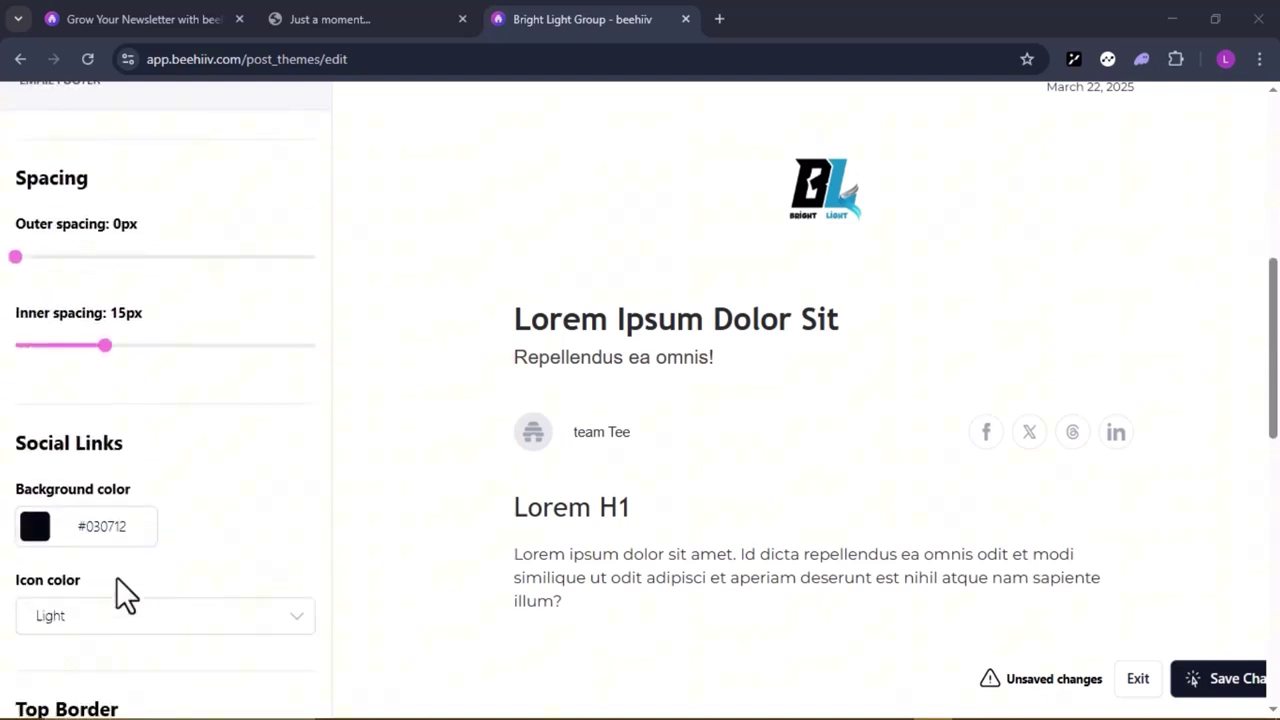
{"action": "scroll", "coordinate": [116, 577], "scroll_direction": "down", "scroll_amount": 5}
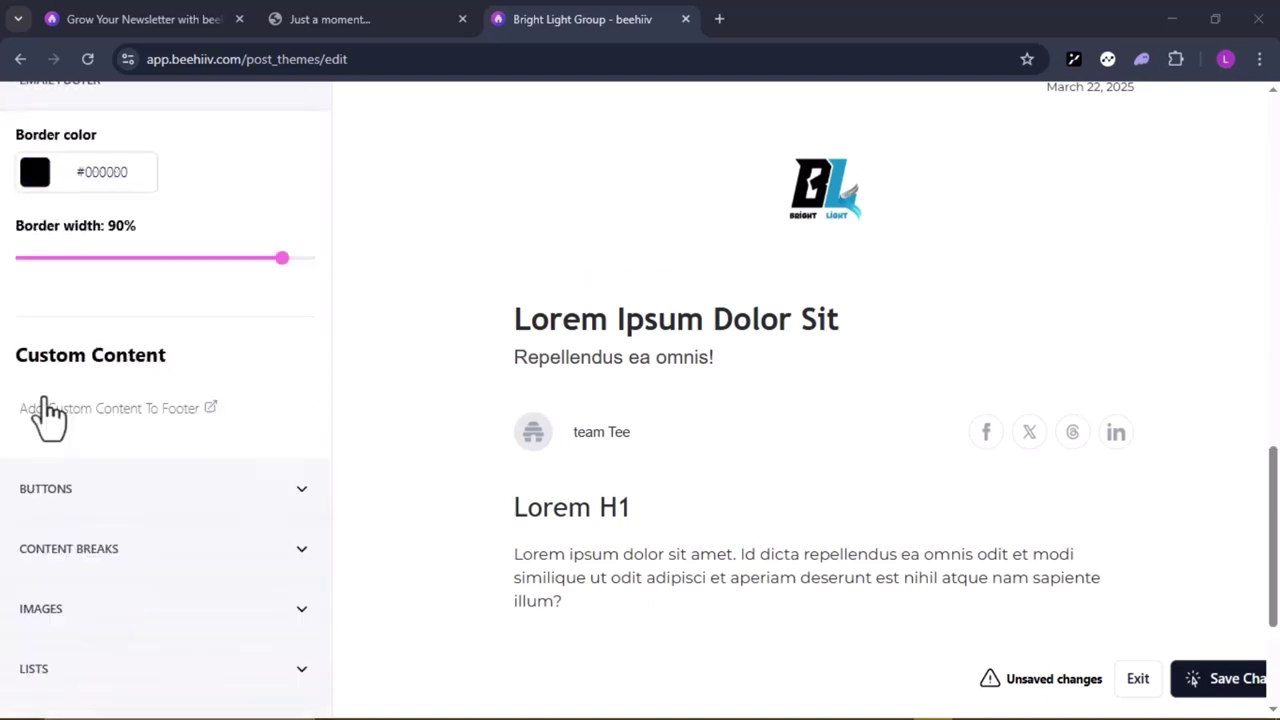
{"action": "left_click", "coordinate": [44, 405]}
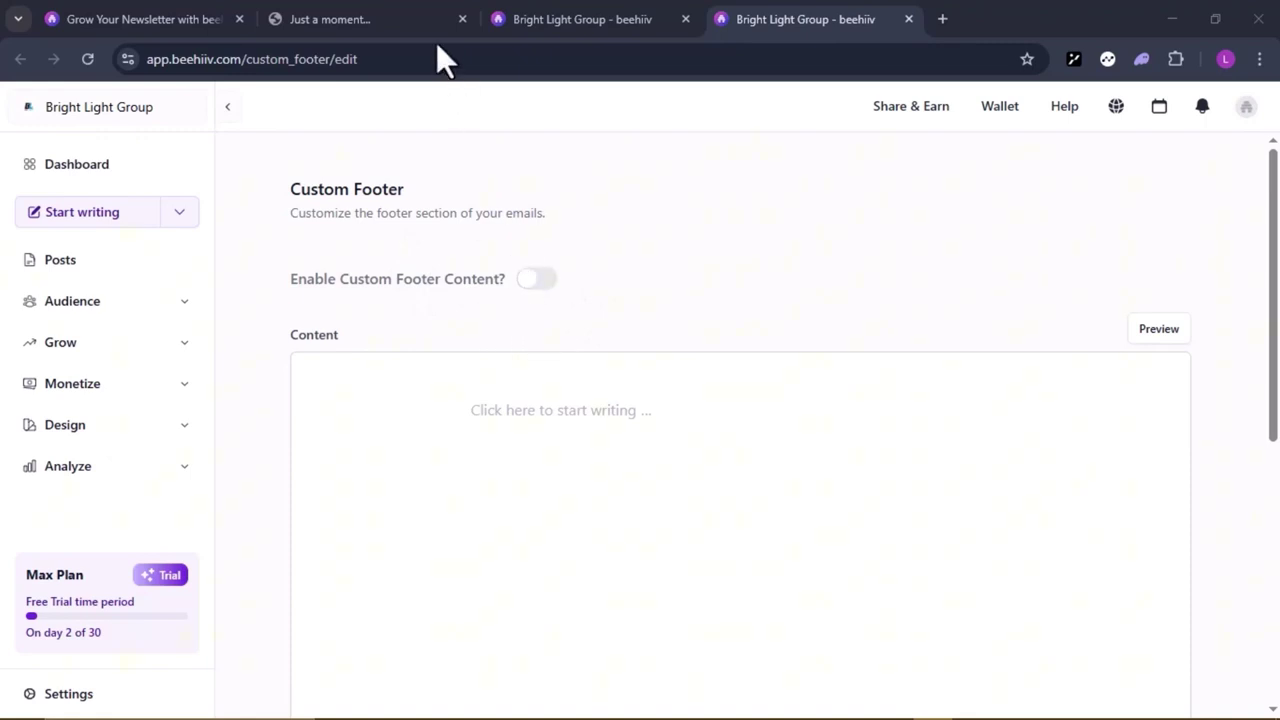
{"action": "left_click", "coordinate": [542, 282]}
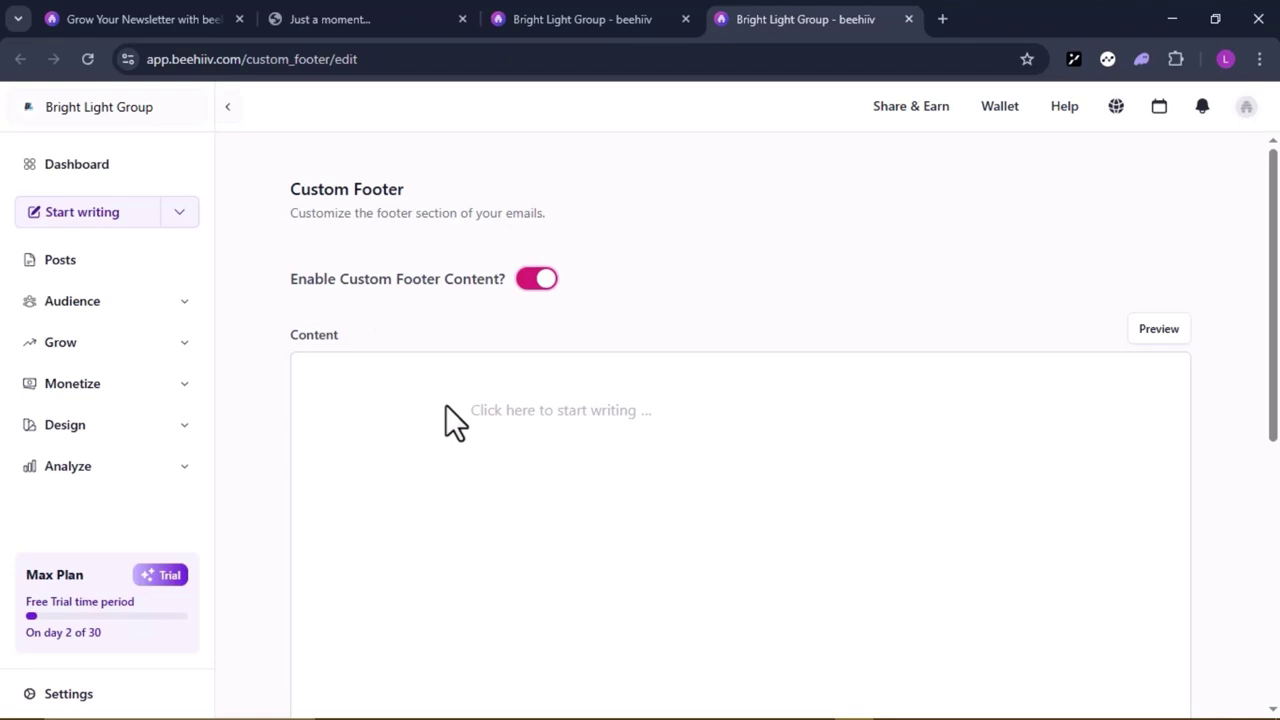
{"action": "type", "text": "Stay stylish, stay timeless!"}
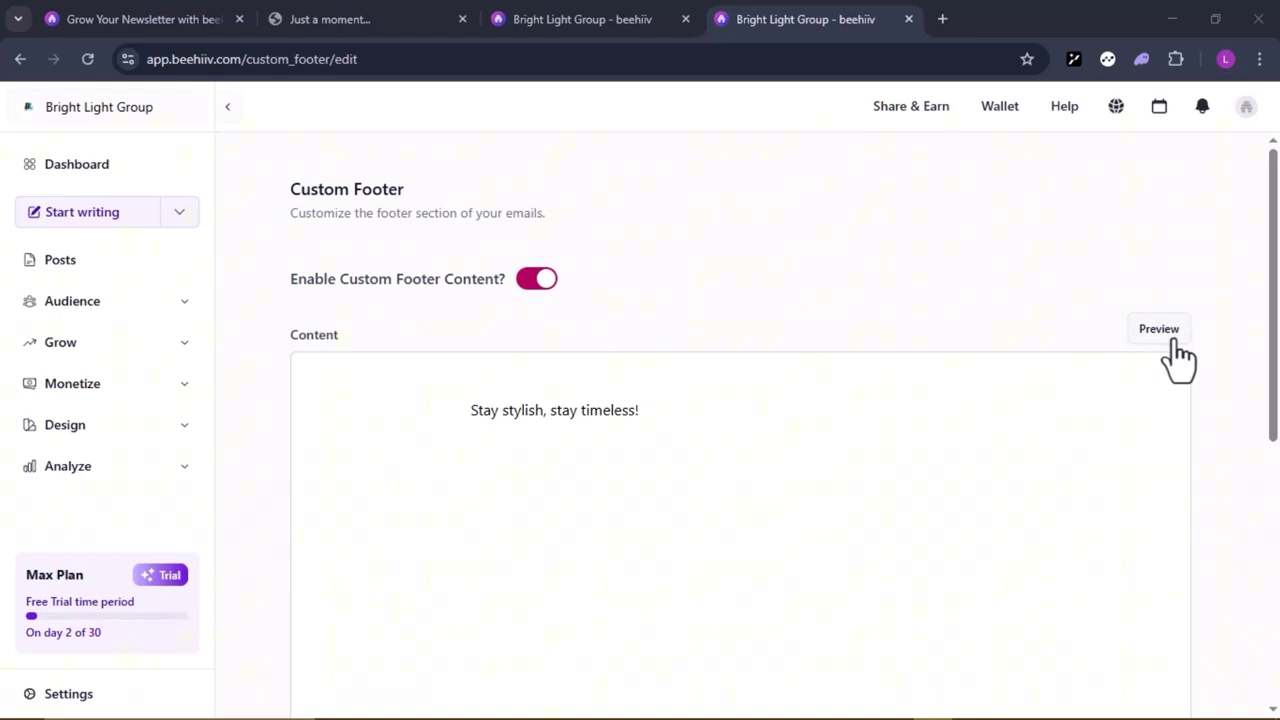
{"action": "scroll", "coordinate": [900, 420], "scroll_direction": "down", "scroll_amount": 5}
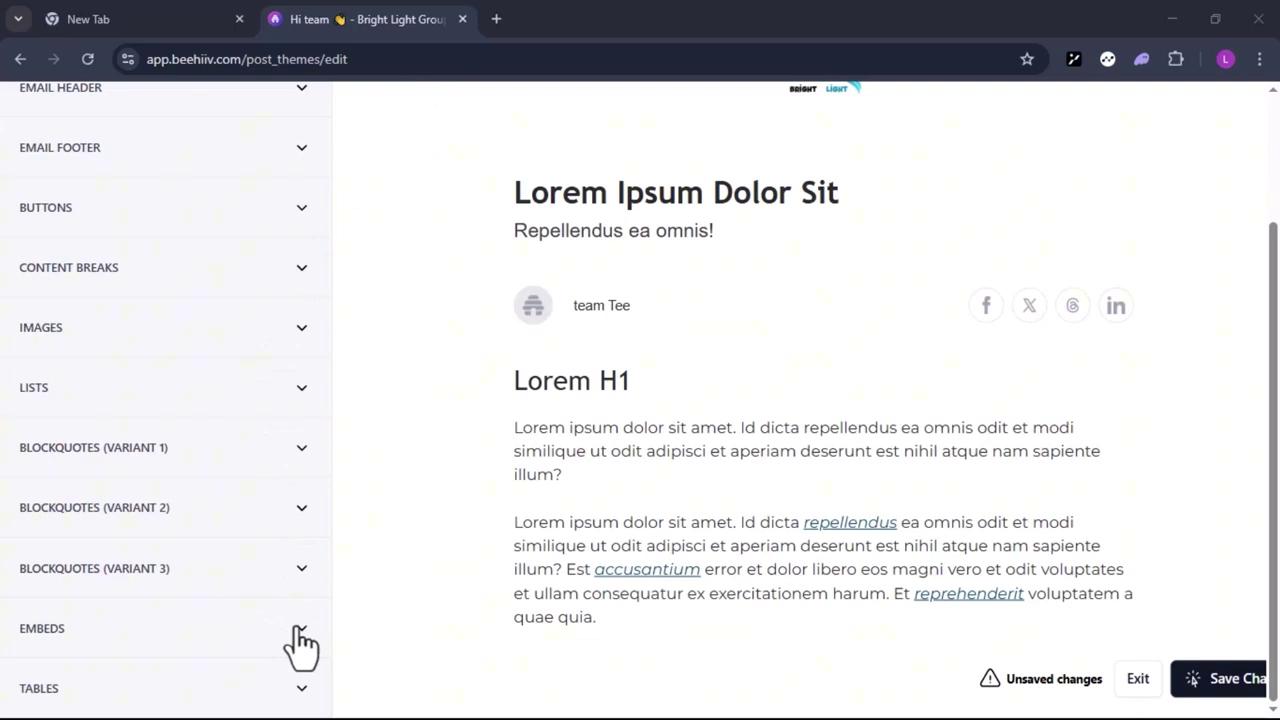
Step: Examine the post theme's Embeds options, including font, border, spacing, image alignment, link title, description and URL settings
{"action": "scroll", "coordinate": [300, 645], "scroll_direction": "up", "scroll_amount": 3}
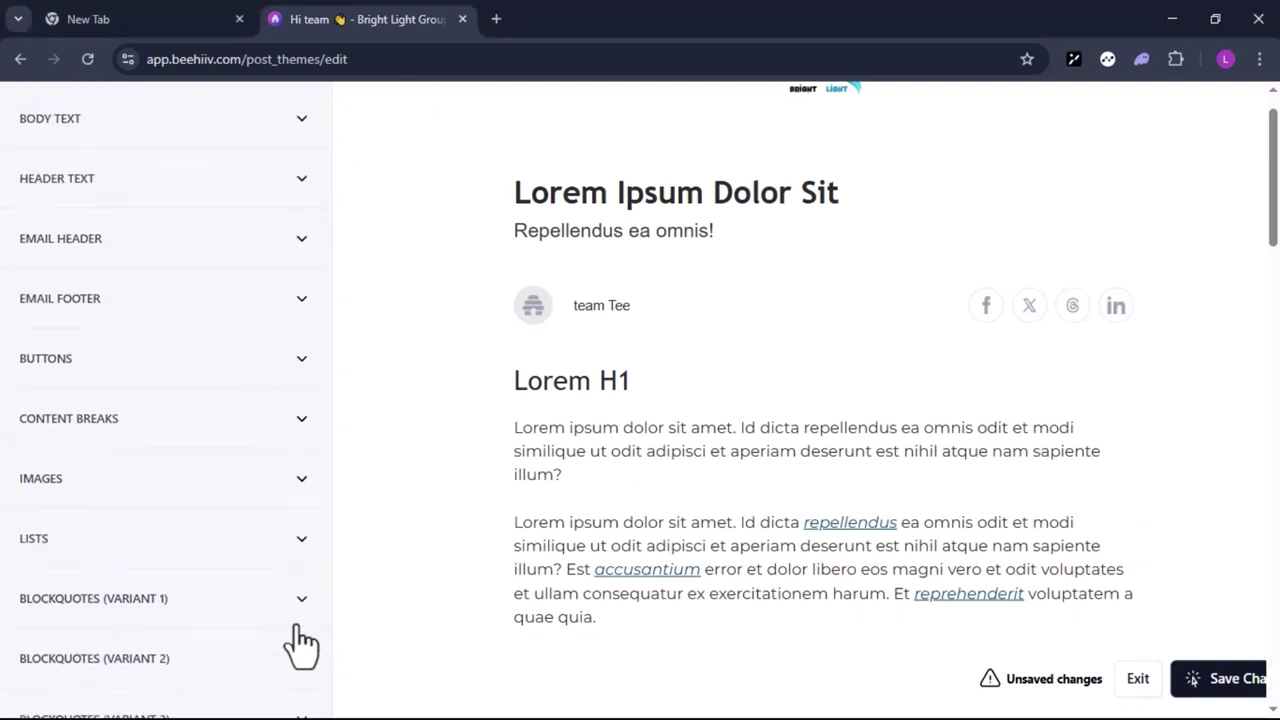
{"action": "scroll", "coordinate": [300, 645], "scroll_direction": "down", "scroll_amount": 5}
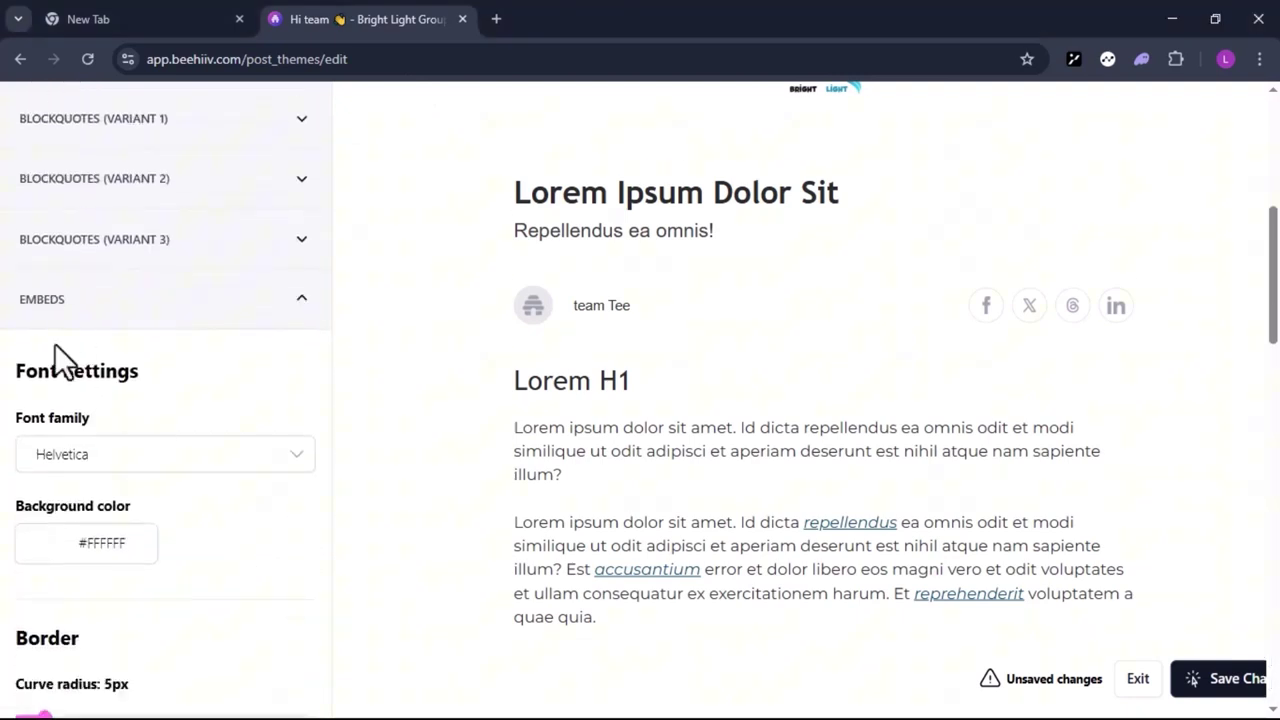
{"action": "scroll", "coordinate": [130, 440], "scroll_direction": "down", "scroll_amount": 2}
{"action": "scroll", "coordinate": [75, 545], "scroll_direction": "down", "scroll_amount": 5}
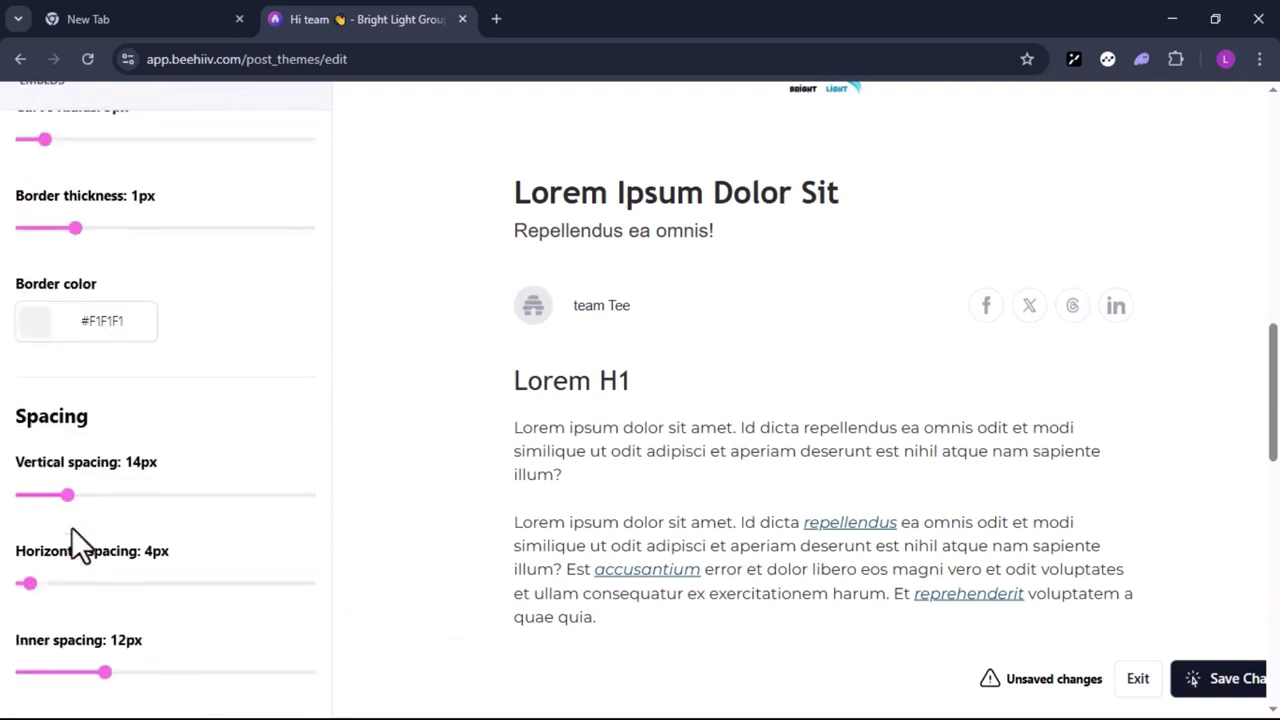
{"action": "scroll", "coordinate": [165, 670], "scroll_direction": "down", "scroll_amount": 5}
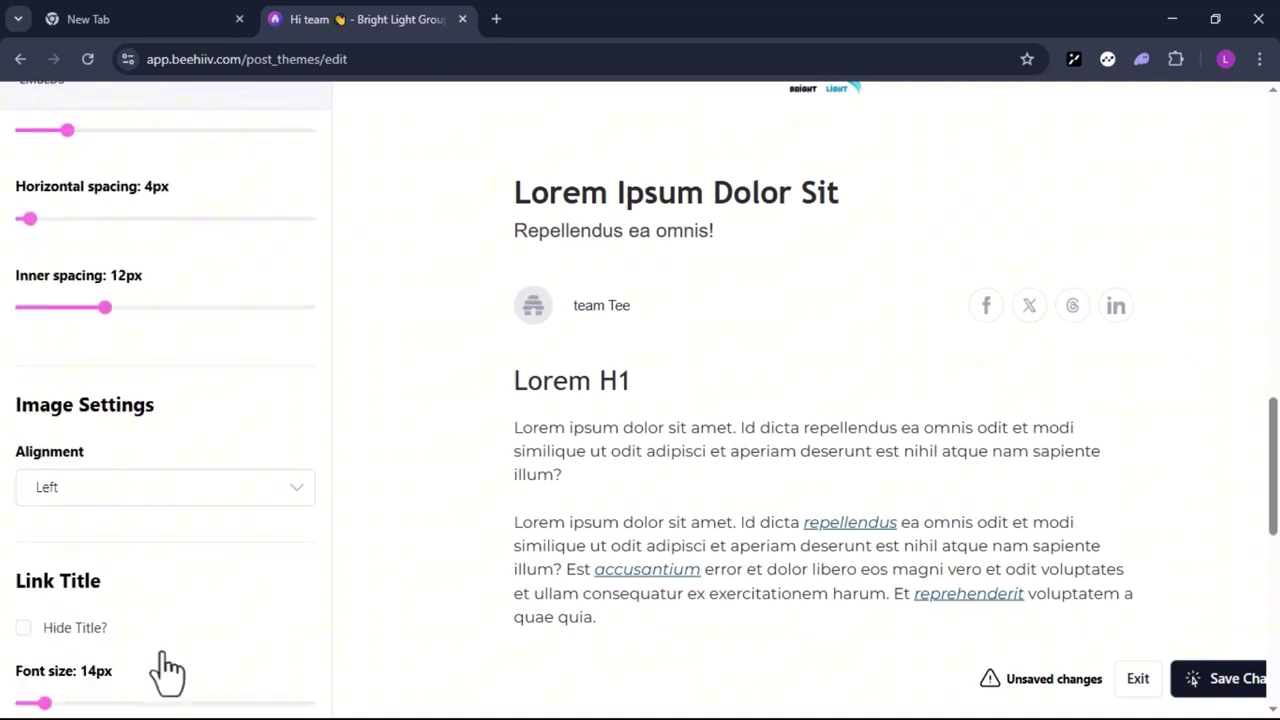
{"action": "scroll", "coordinate": [102, 576], "scroll_direction": "down", "scroll_amount": 2}
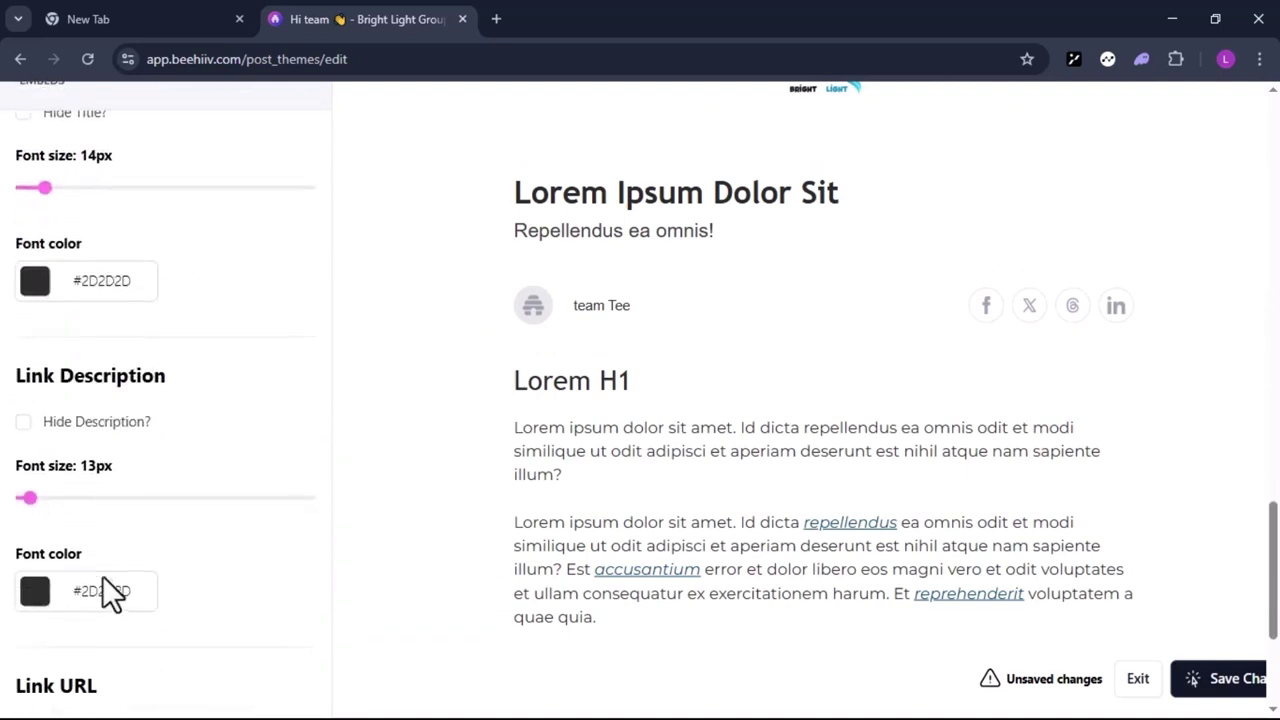
{"action": "scroll", "coordinate": [102, 575], "scroll_direction": "down", "scroll_amount": 2}
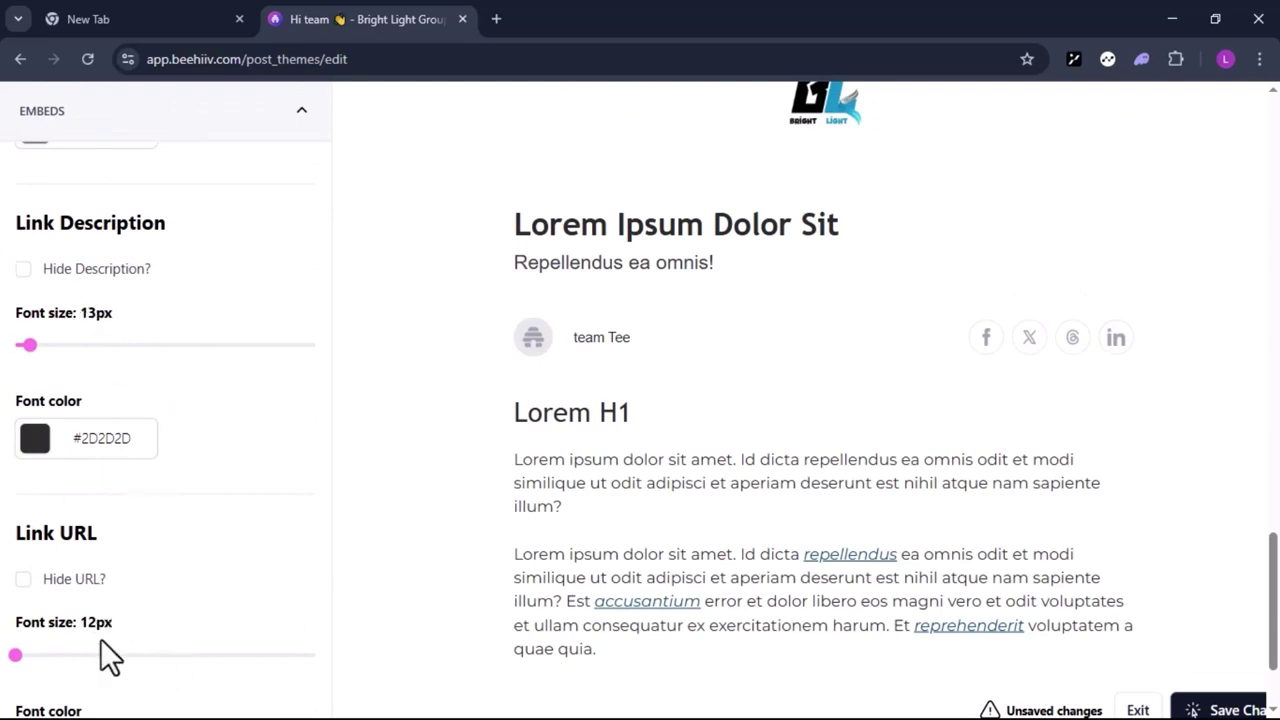
{"action": "scroll", "coordinate": [101, 640], "scroll_direction": "down", "scroll_amount": 1}
{"action": "scroll", "coordinate": [103, 638], "scroll_direction": "up", "scroll_amount": 3}
{"action": "scroll", "coordinate": [102, 634], "scroll_direction": "up", "scroll_amount": 1}
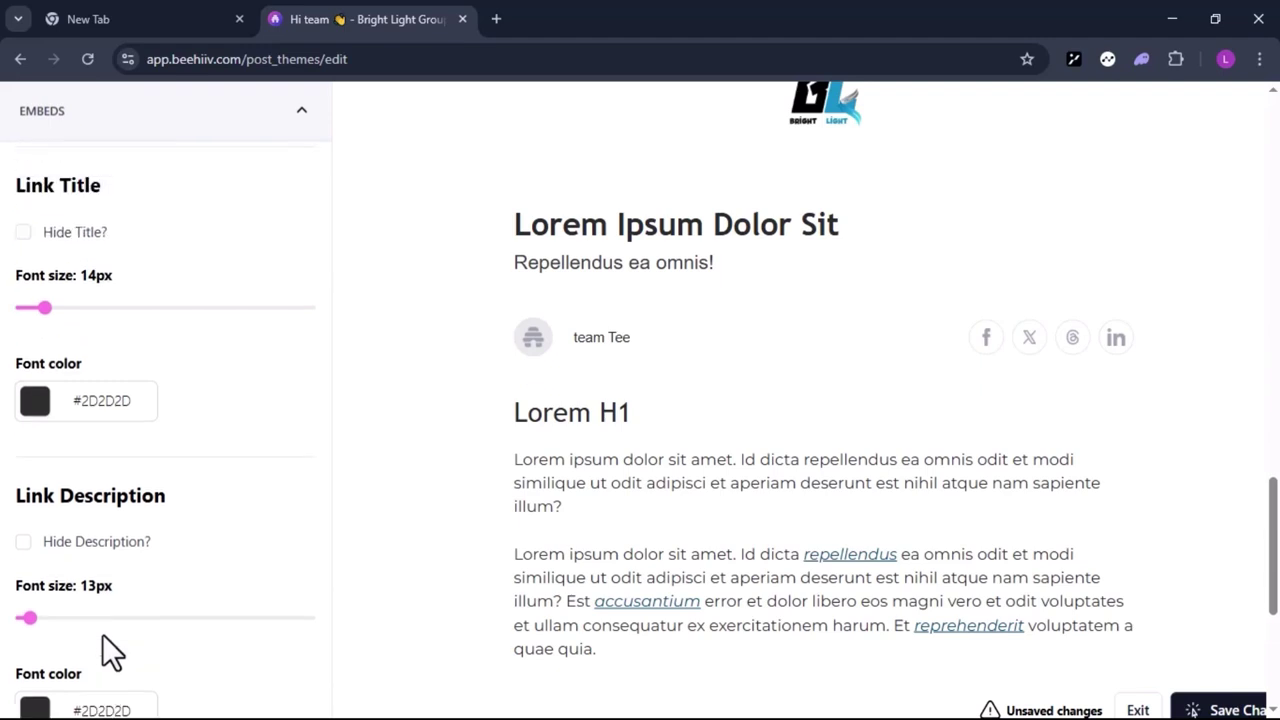
{"action": "scroll", "coordinate": [102, 634], "scroll_direction": "down", "scroll_amount": 1}
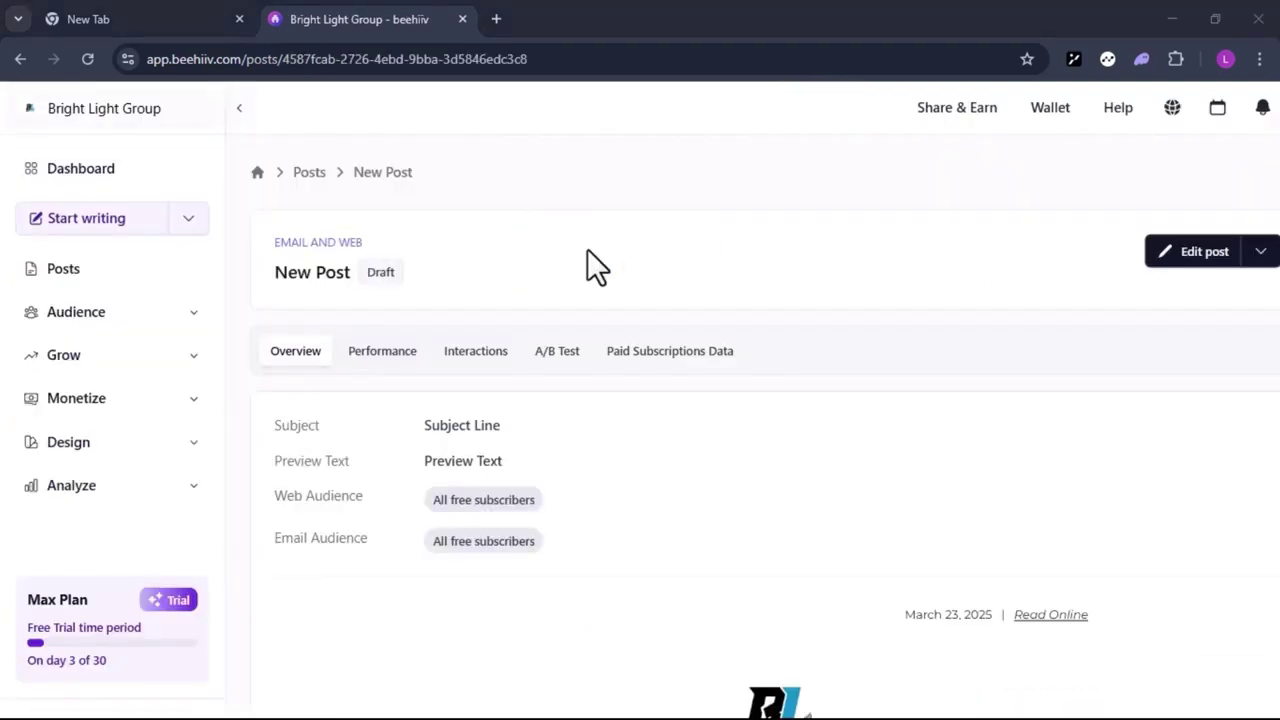